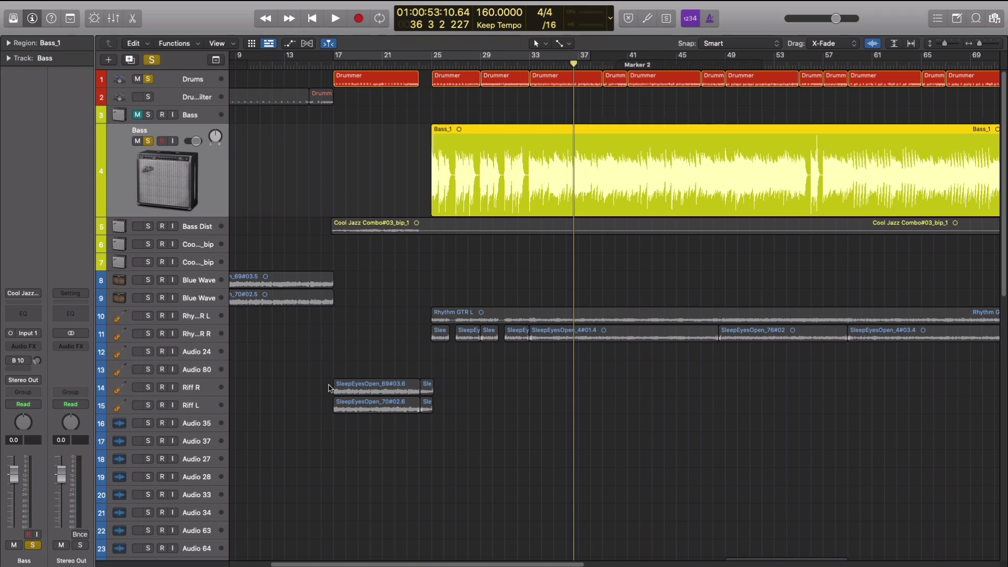
Play the song briefly to hear the current bass level.
key(ctrl+alt+super+m)
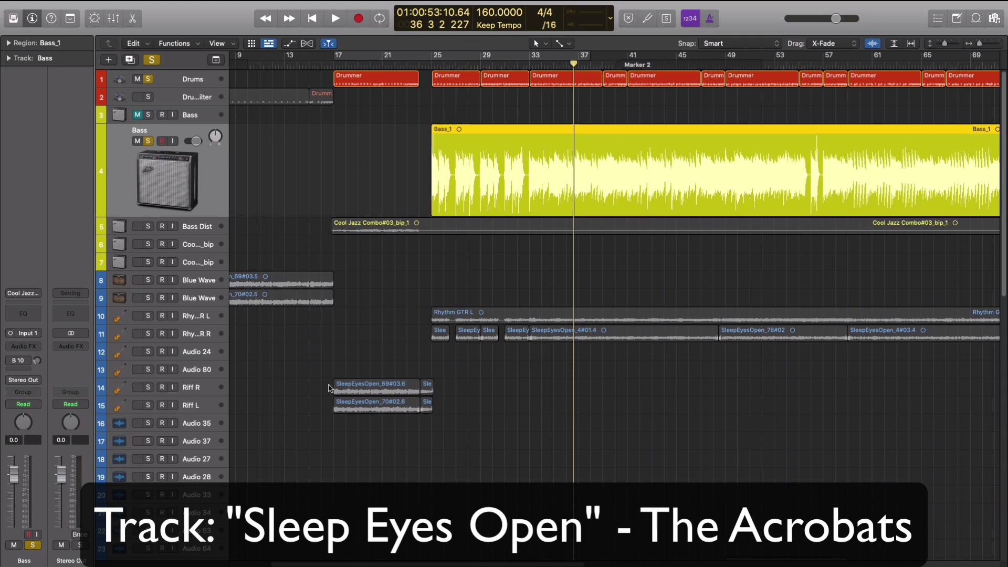
key(ctrl+alt+super+m)
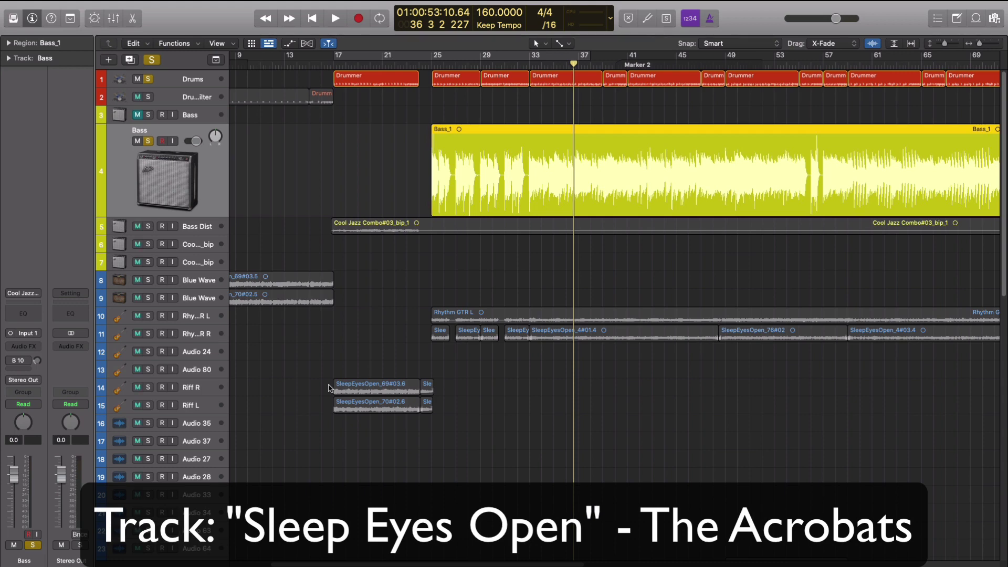
key(ctrl+alt+super+m)
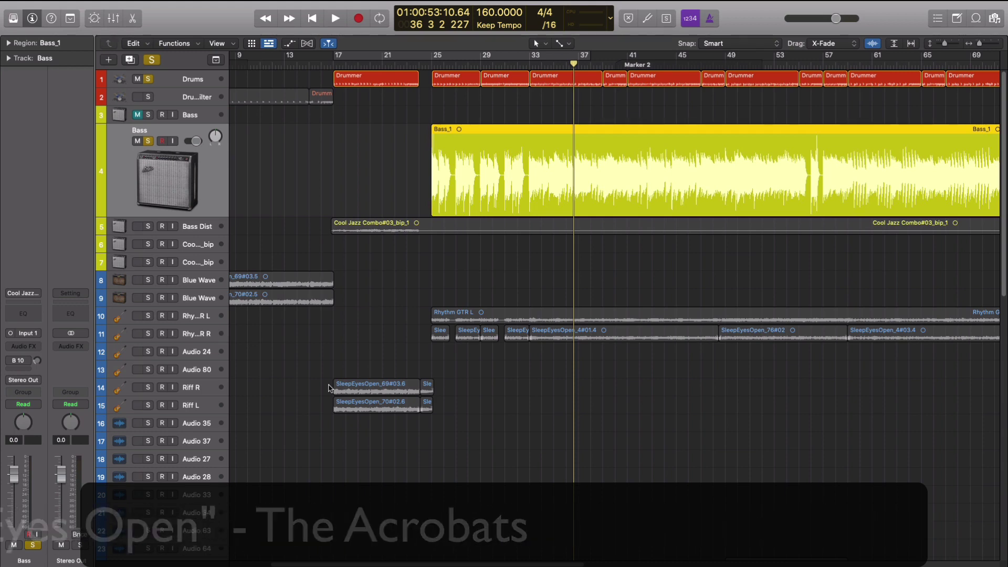
key(ctrl+alt+super+m)
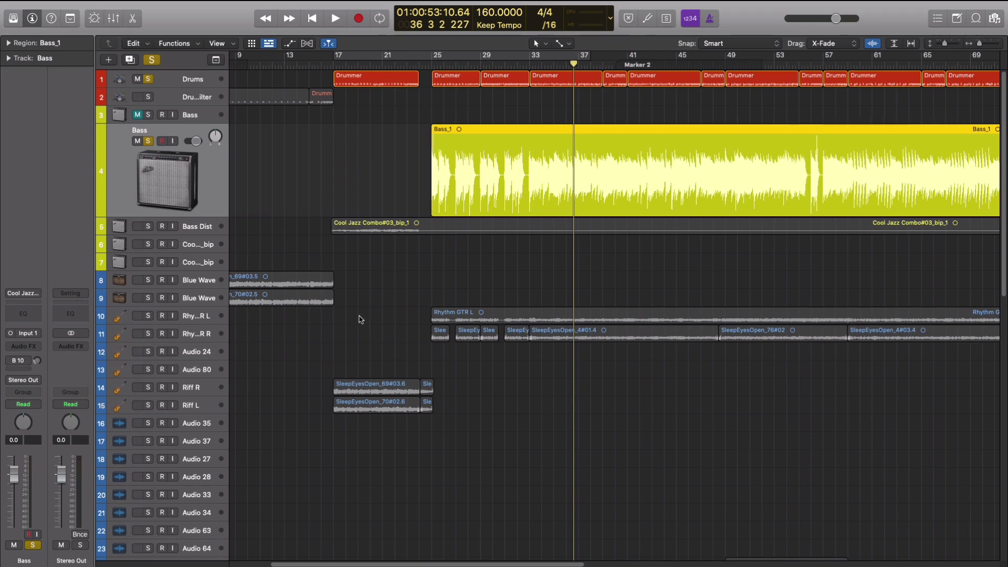
mouse_move(14, 314)
key(space)
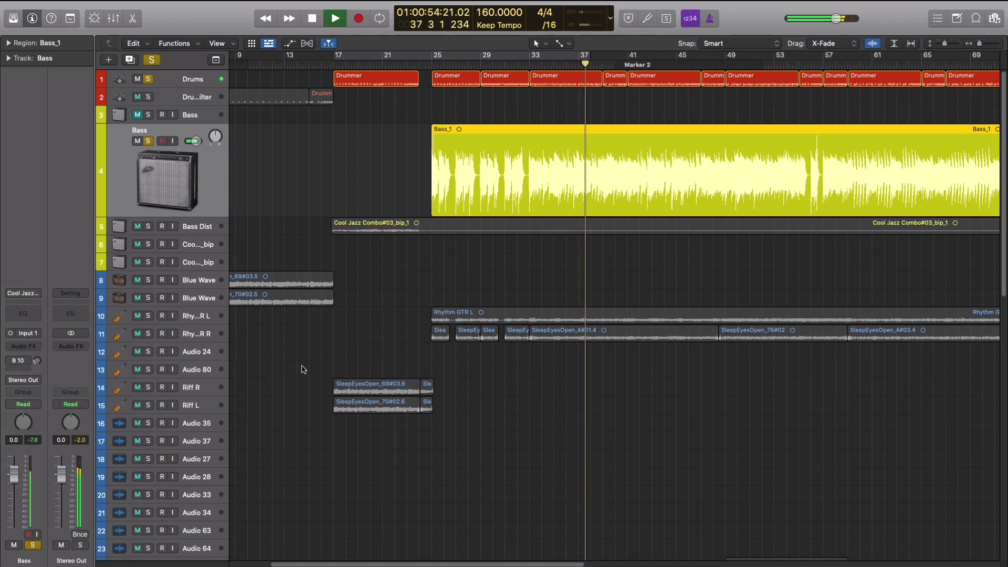
key(space)
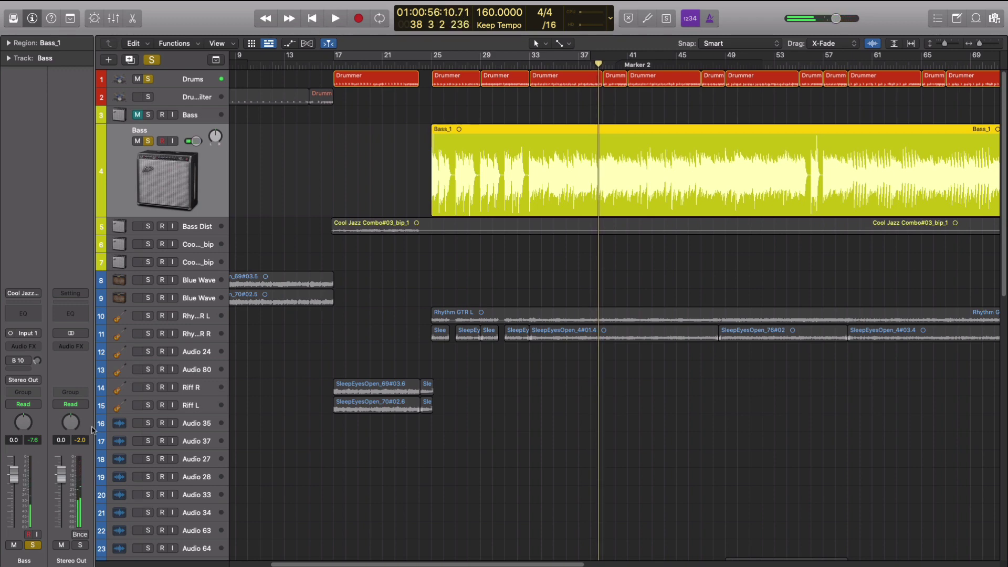
Insert a mono Channel EQ on the Bass track with the Bass Boost EQ preset.
click(31, 347)
mouse_move(53, 378)
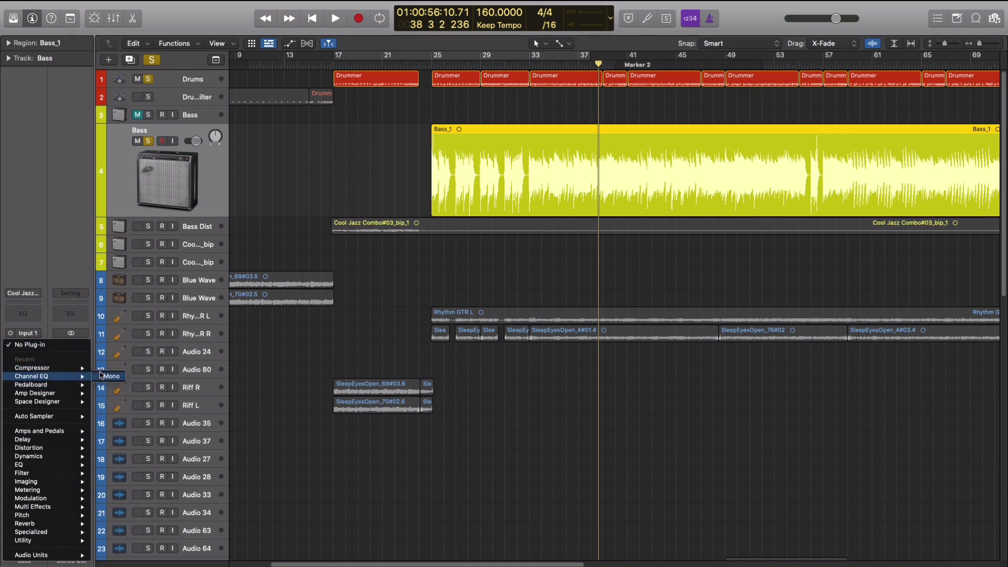
click(105, 377)
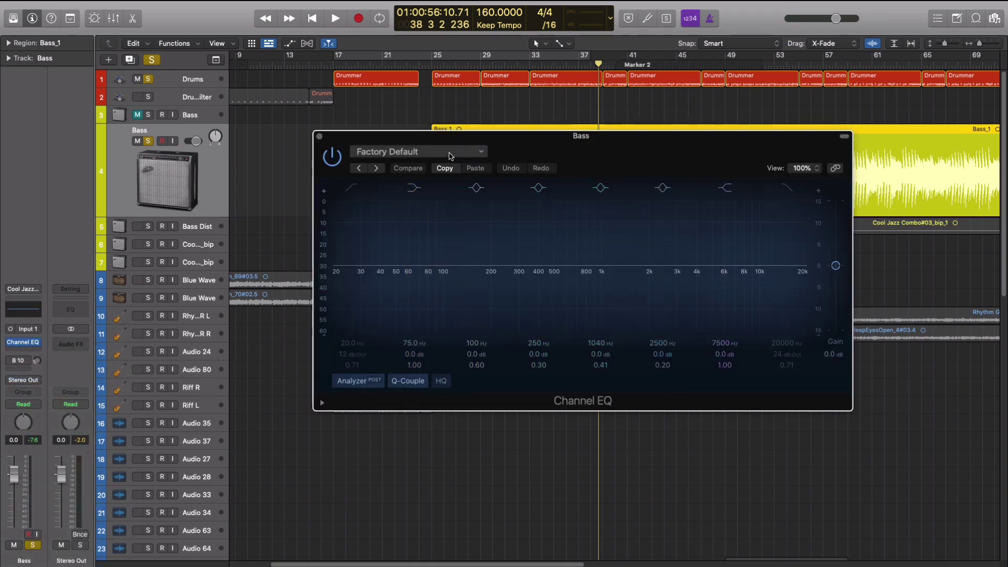
click(449, 153)
mouse_move(405, 376)
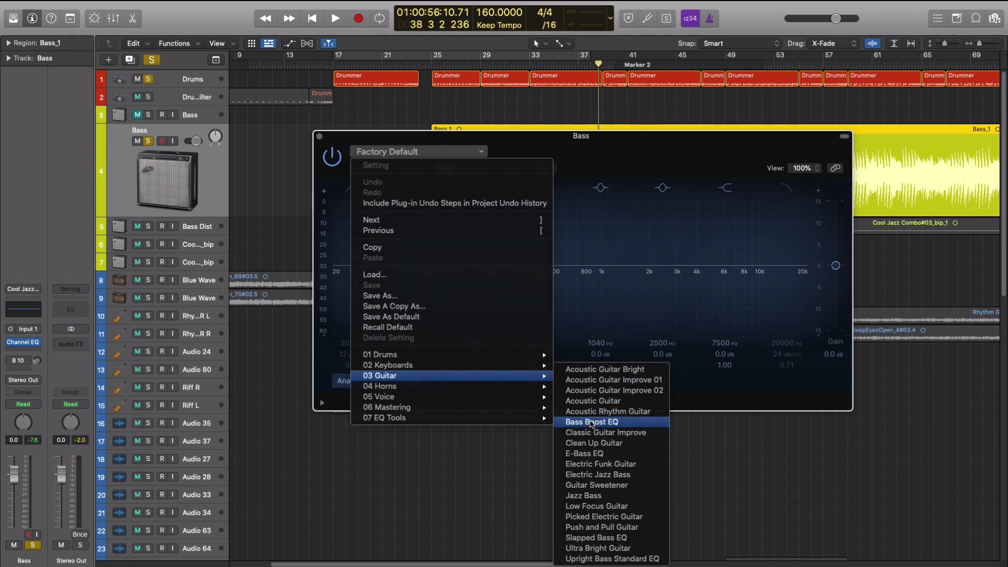
click(586, 421)
click(319, 136)
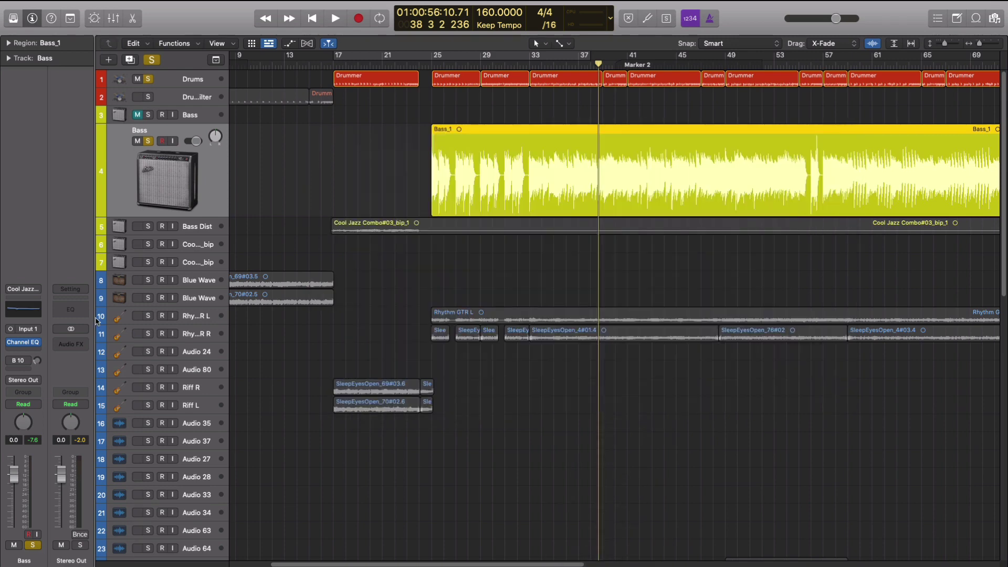
Add a mono Compressor after the EQ and load its FET Bass preset.
click(36, 352)
mouse_move(55, 381)
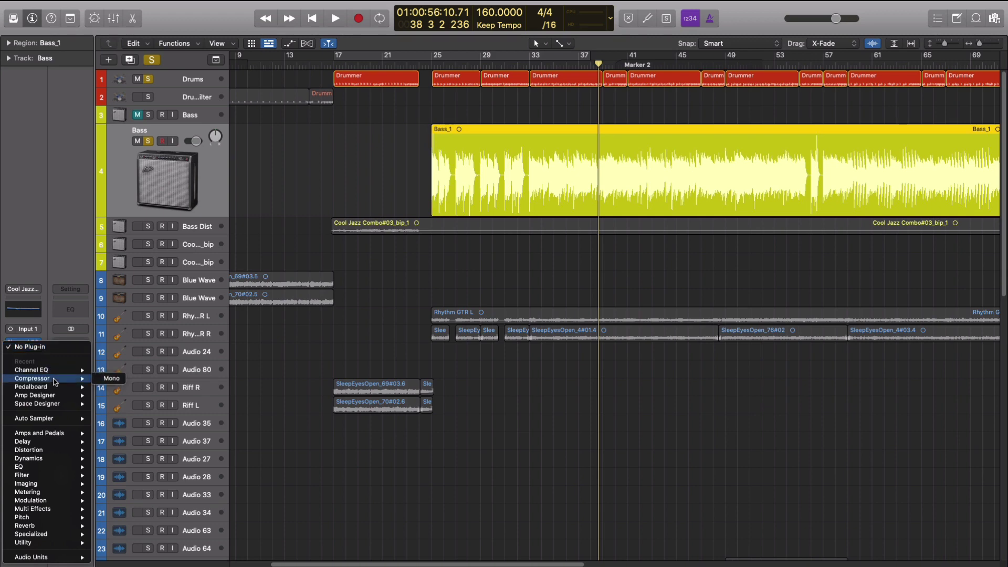
click(112, 378)
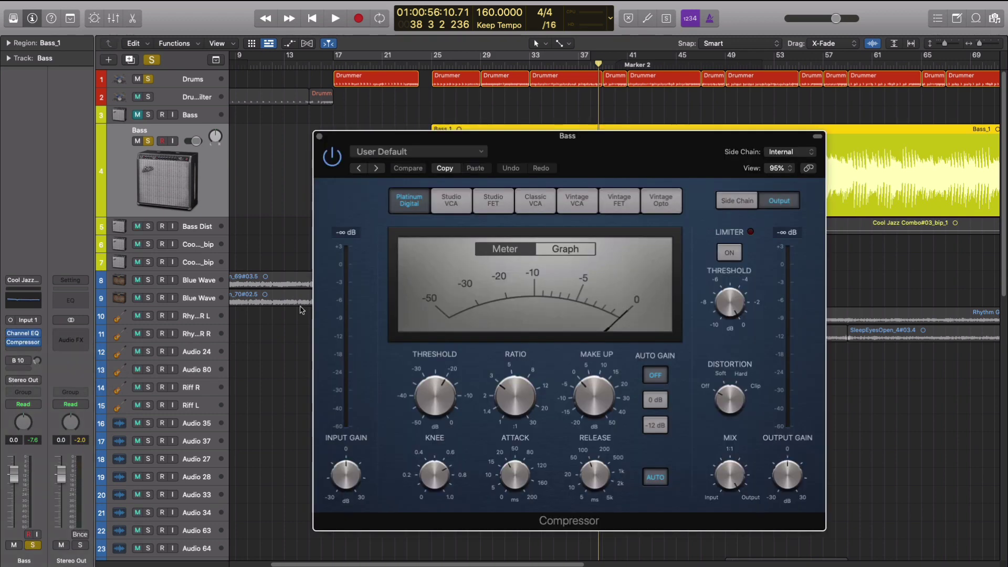
click(405, 153)
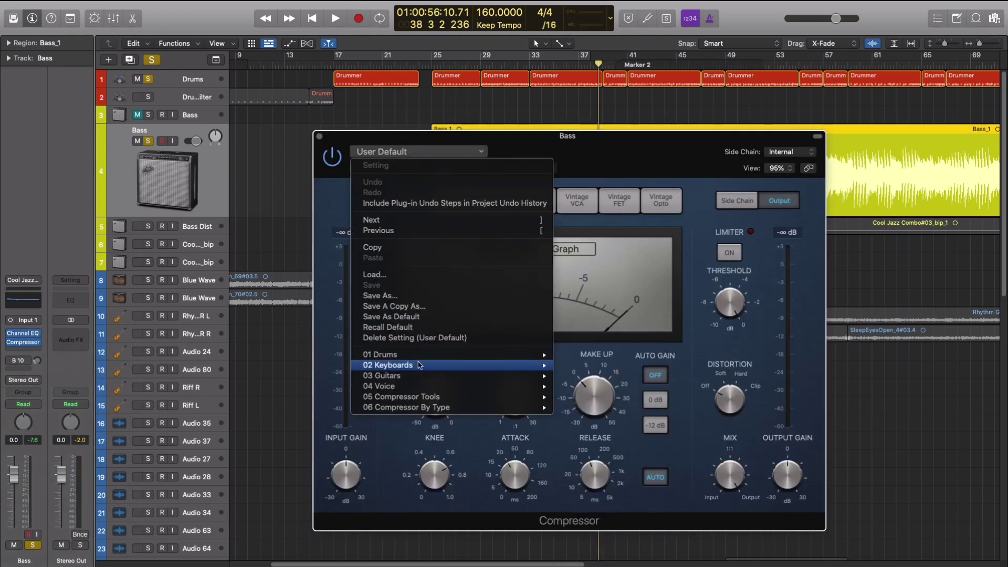
mouse_move(419, 366)
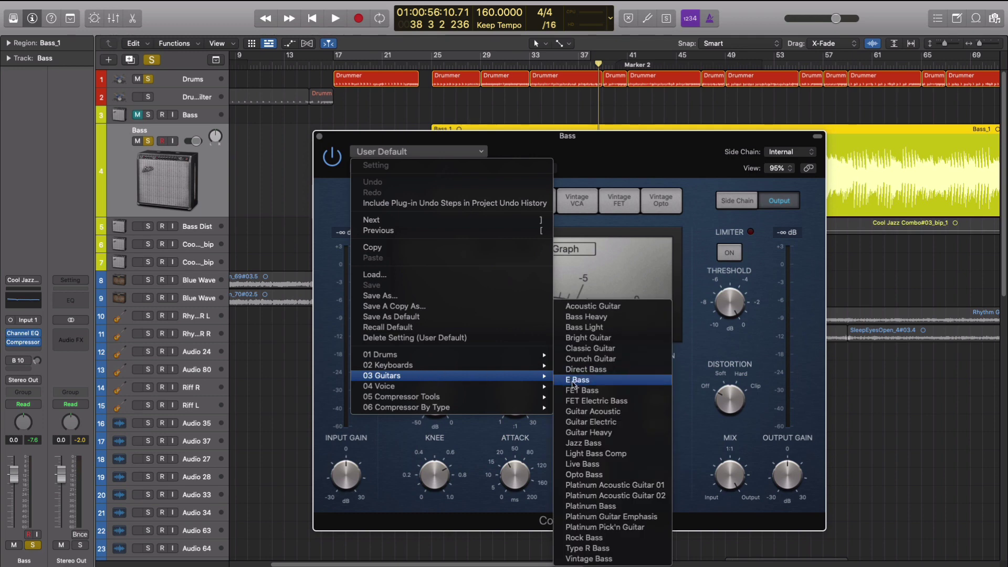
click(578, 390)
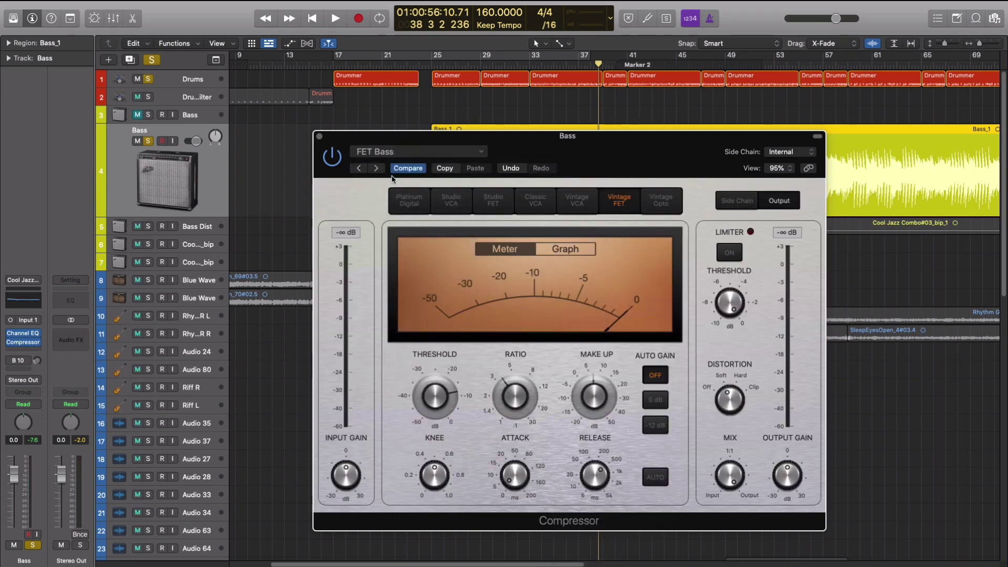
click(319, 137)
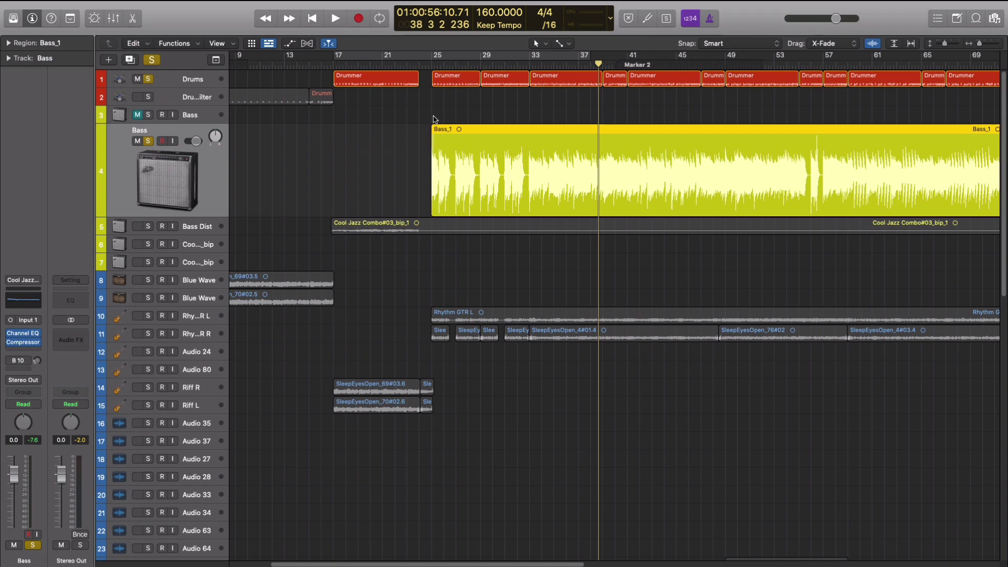
key(space)
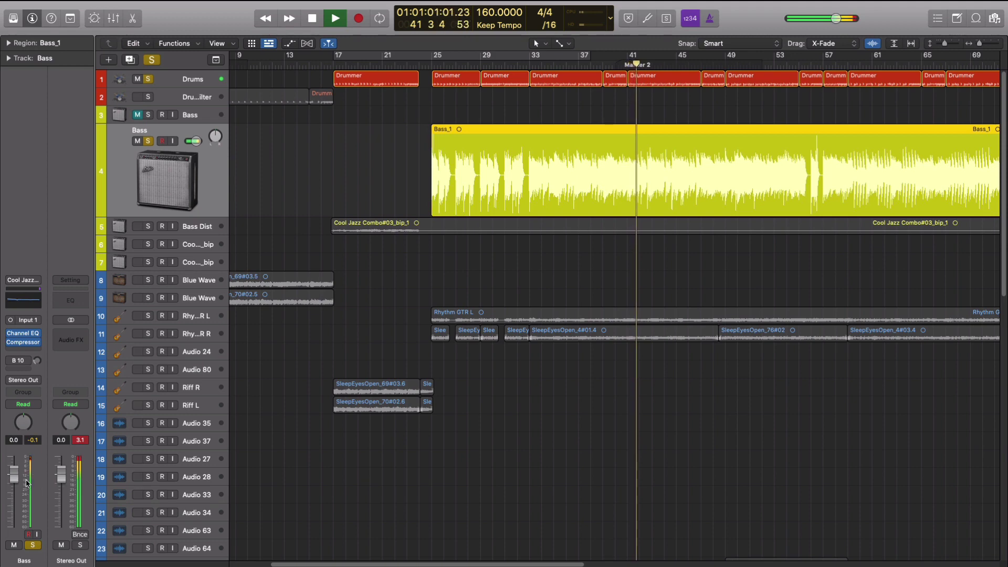
key(space)
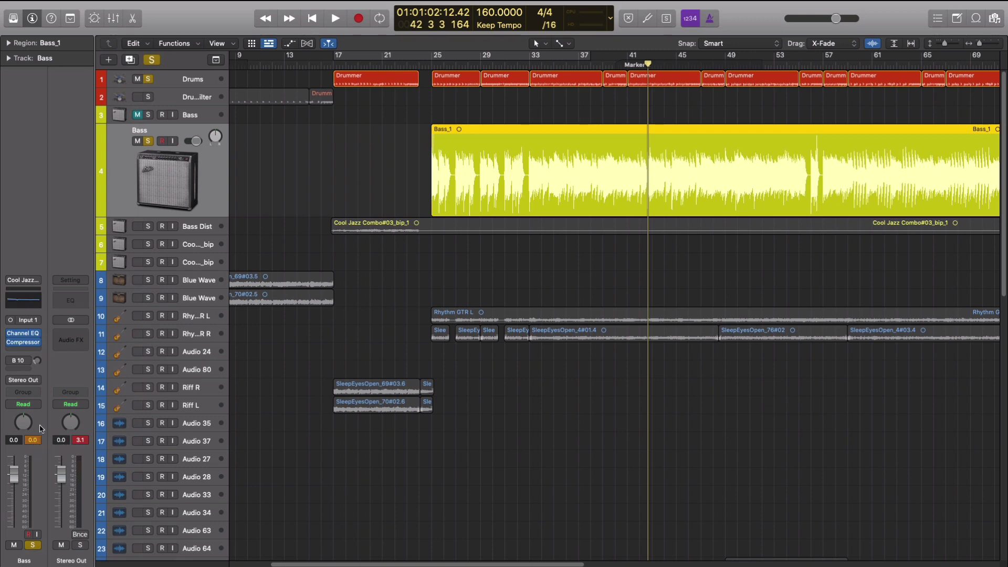
mouse_move(29, 344)
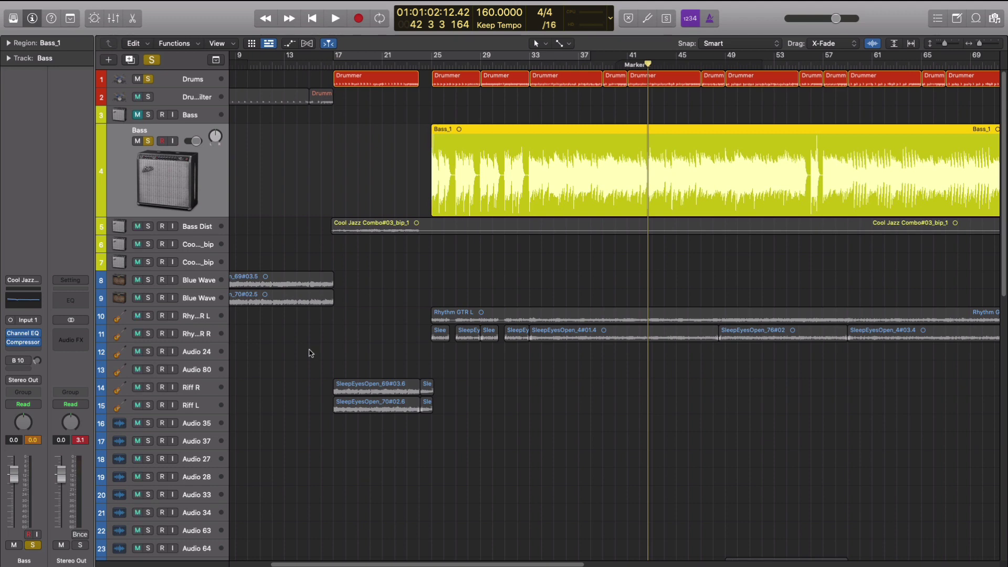
Bypass both Bass inserts and play from bar 34 to hear the dry bass peak at -8.6 dB.
click(10, 342)
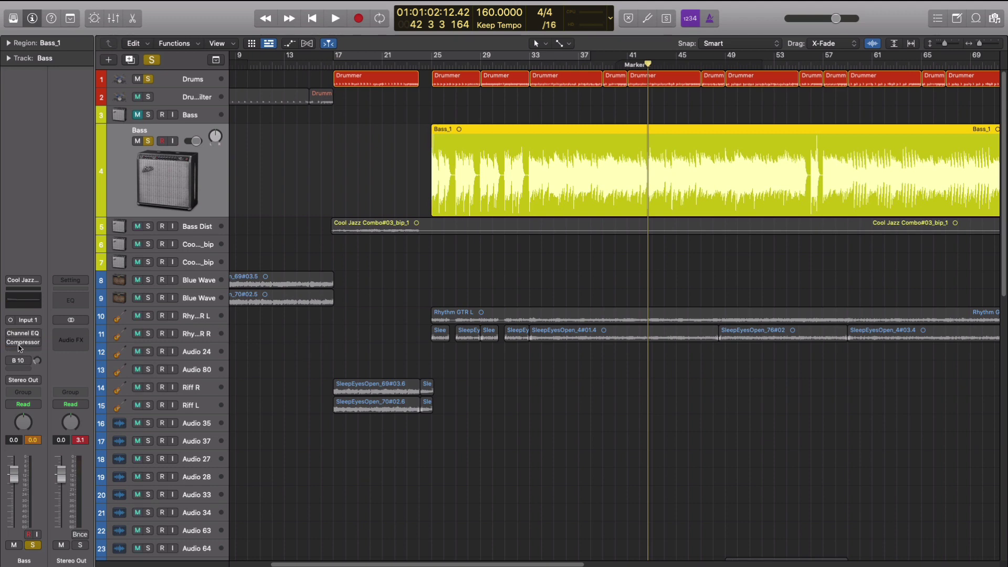
mouse_move(21, 343)
click(541, 64)
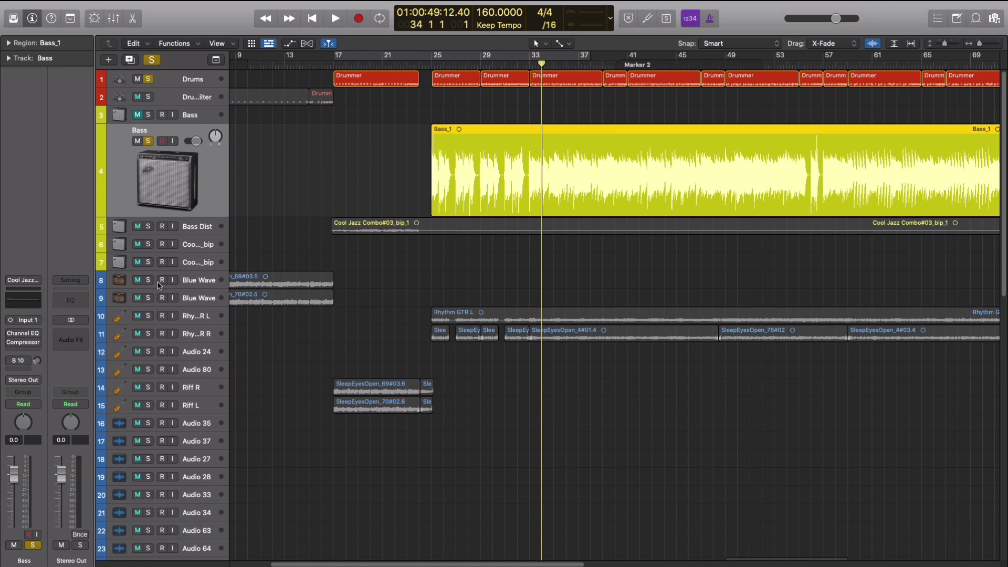
key(space)
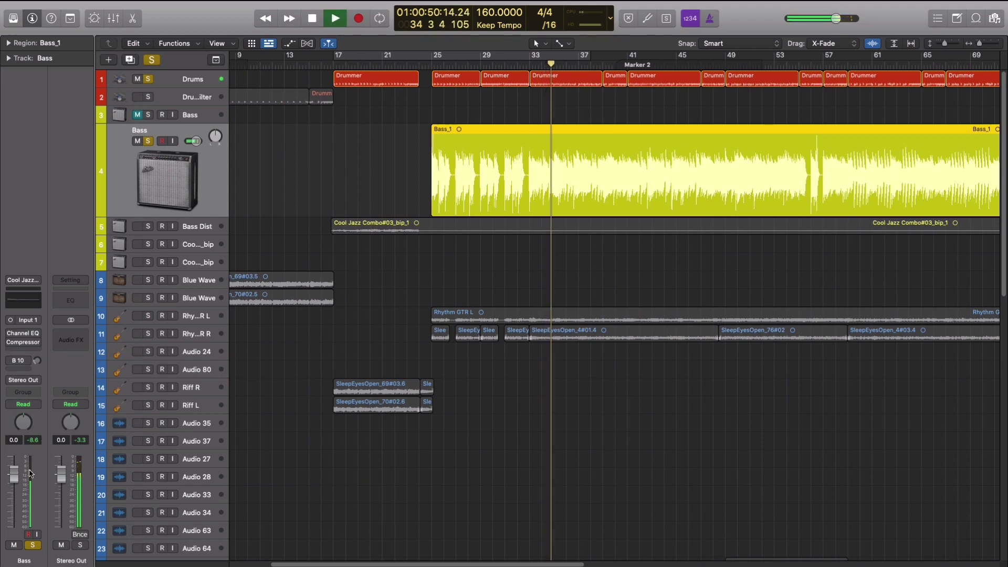
key(space)
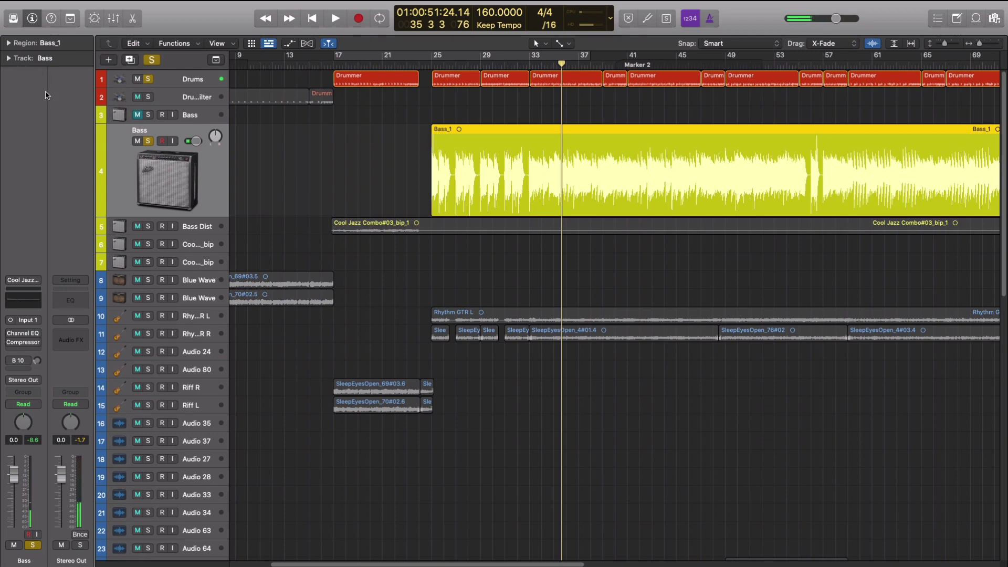
Set the Bass_1 region gain to -4.0 dB and play from bar 34, peaking at -11.6.
click(9, 43)
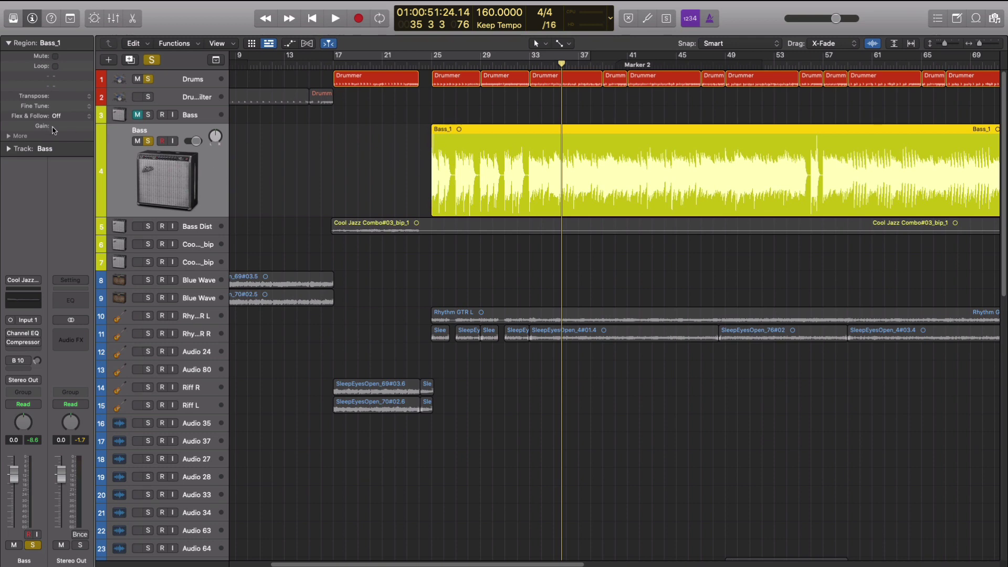
drag(53, 129, 64, 213)
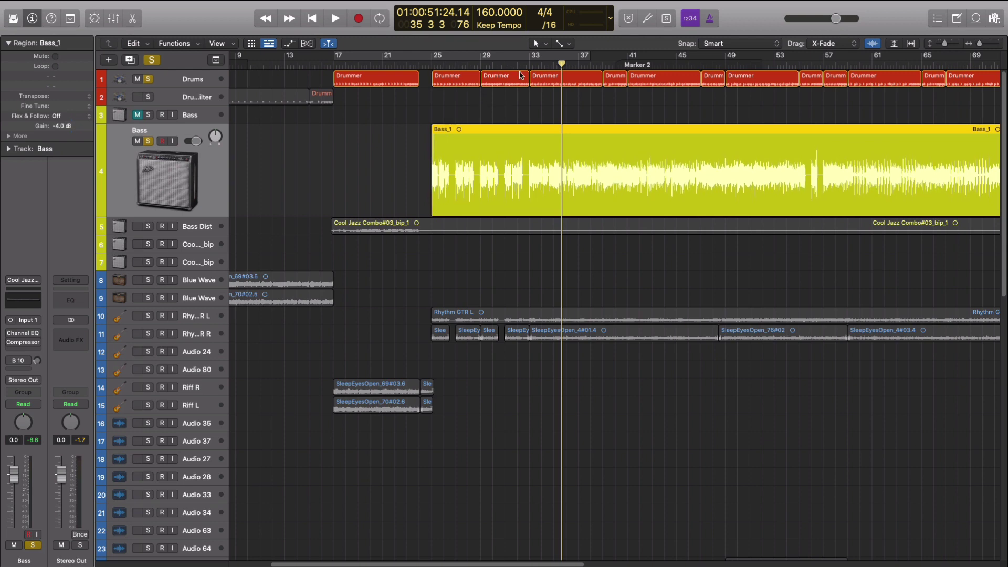
key(comma)
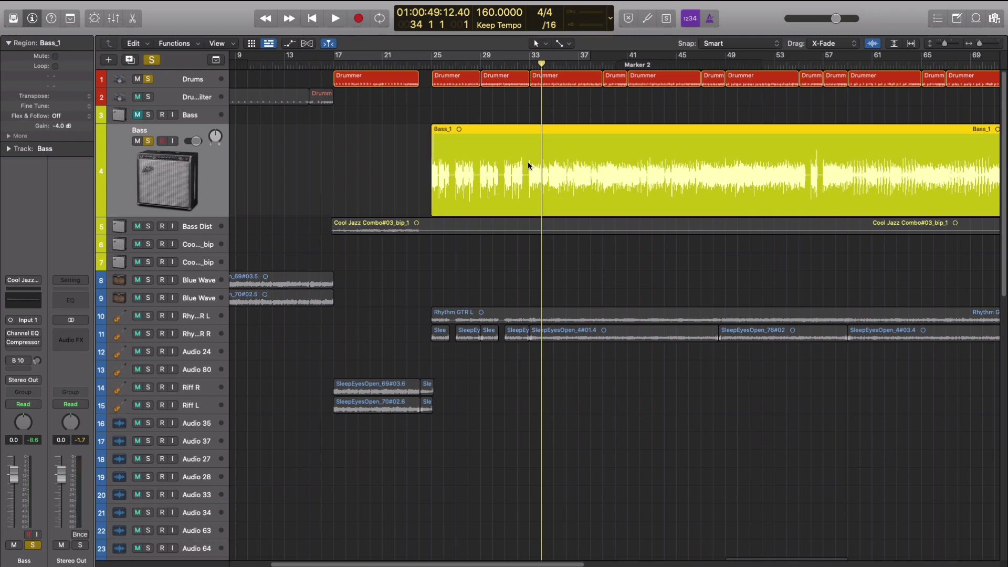
key(space)
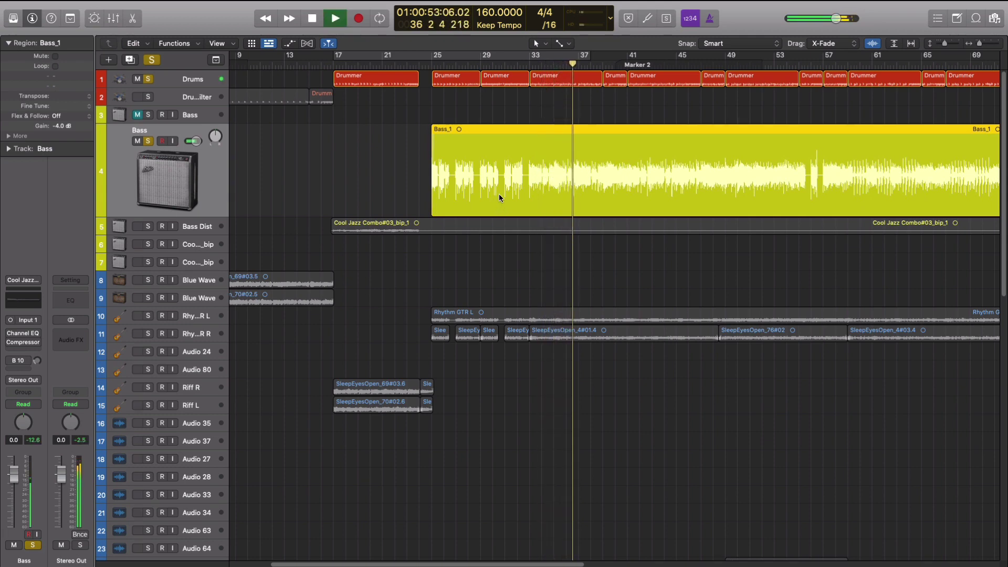
key(space)
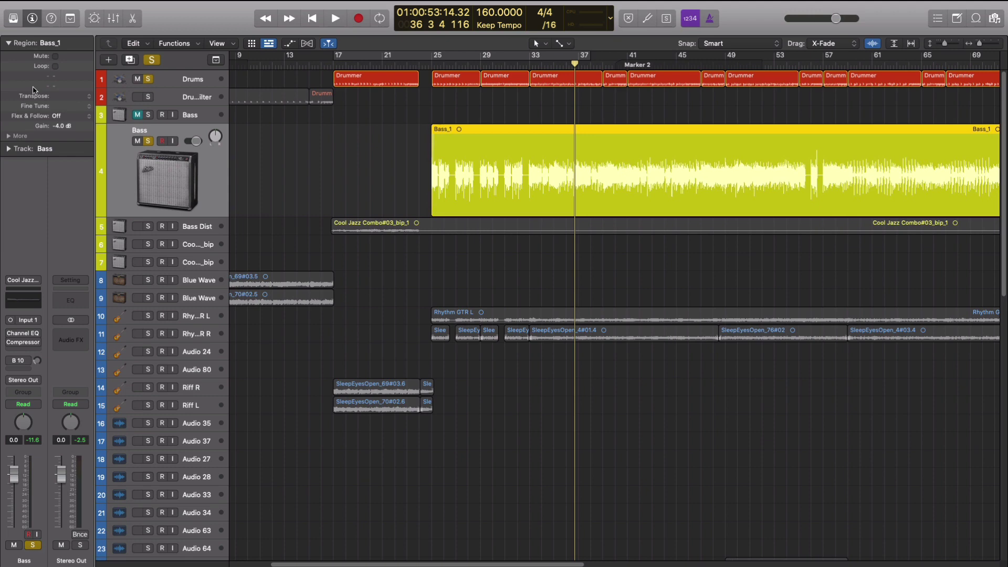
click(9, 44)
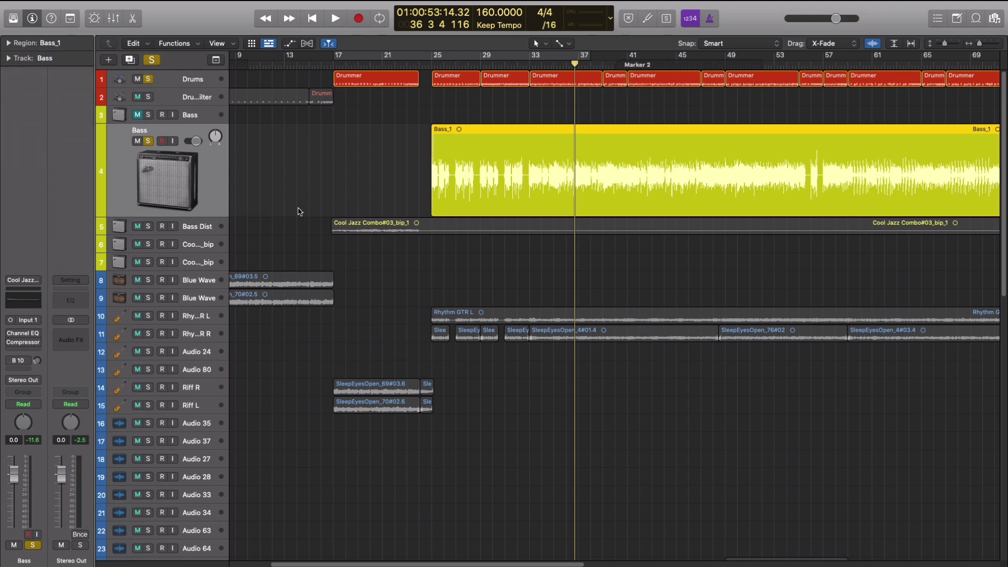
Re-enable the Bass Channel EQ and play from bar 34 to check the peak.
mouse_move(20, 336)
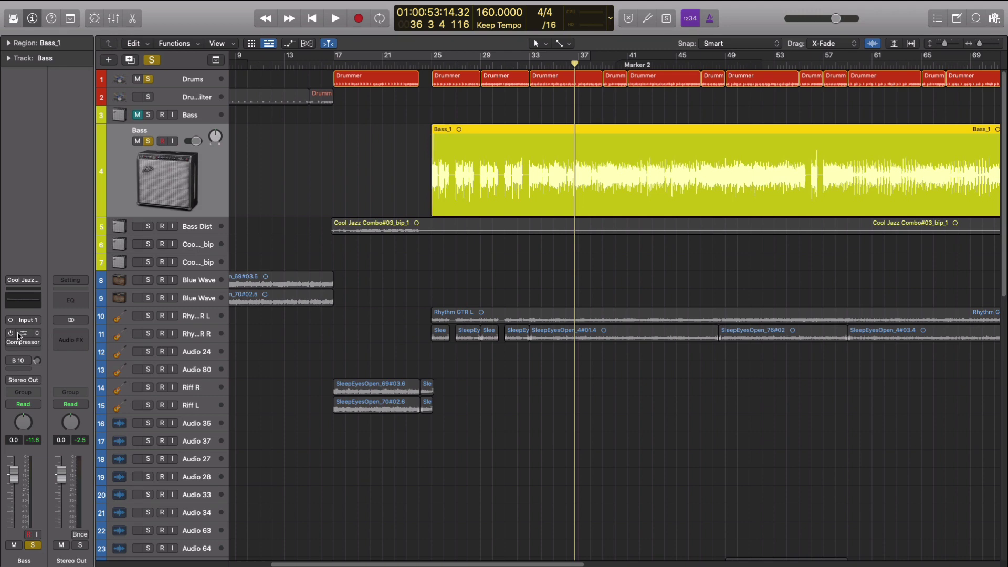
click(11, 333)
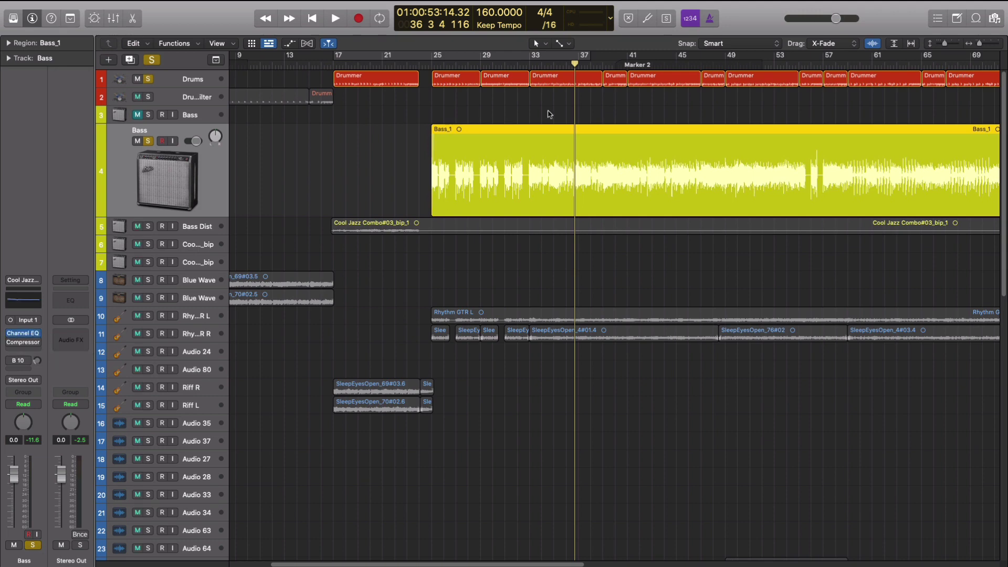
click(541, 64)
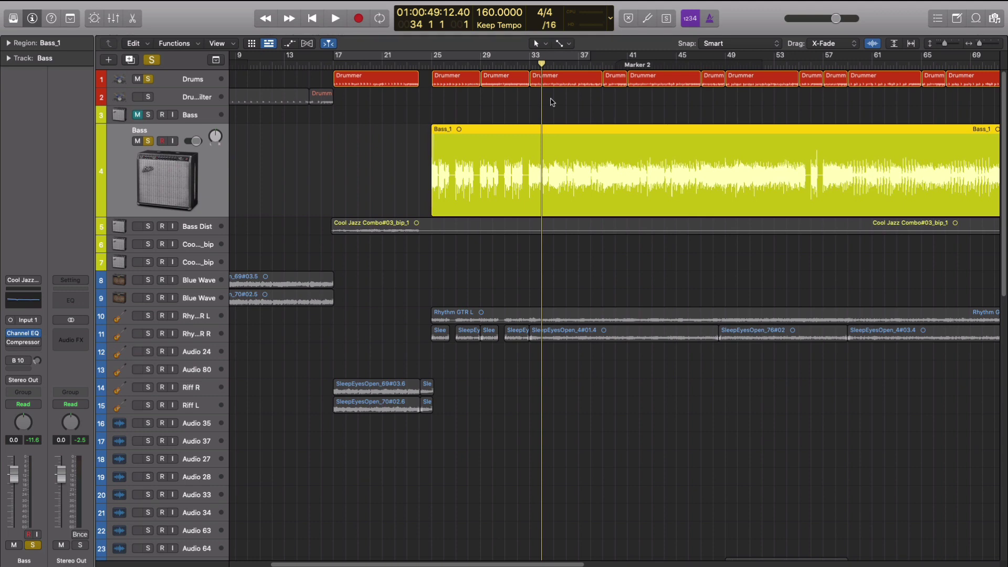
key(space)
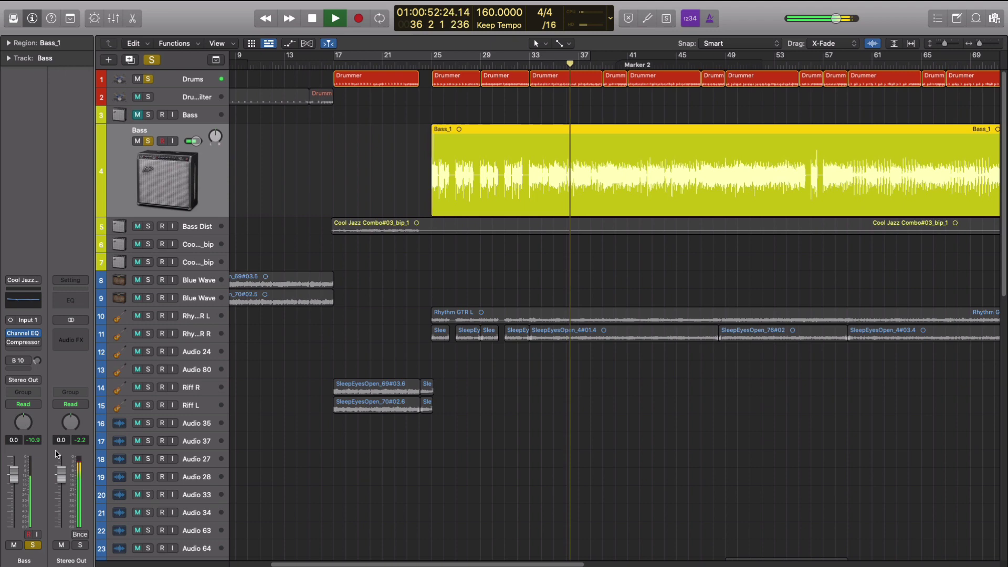
key(space)
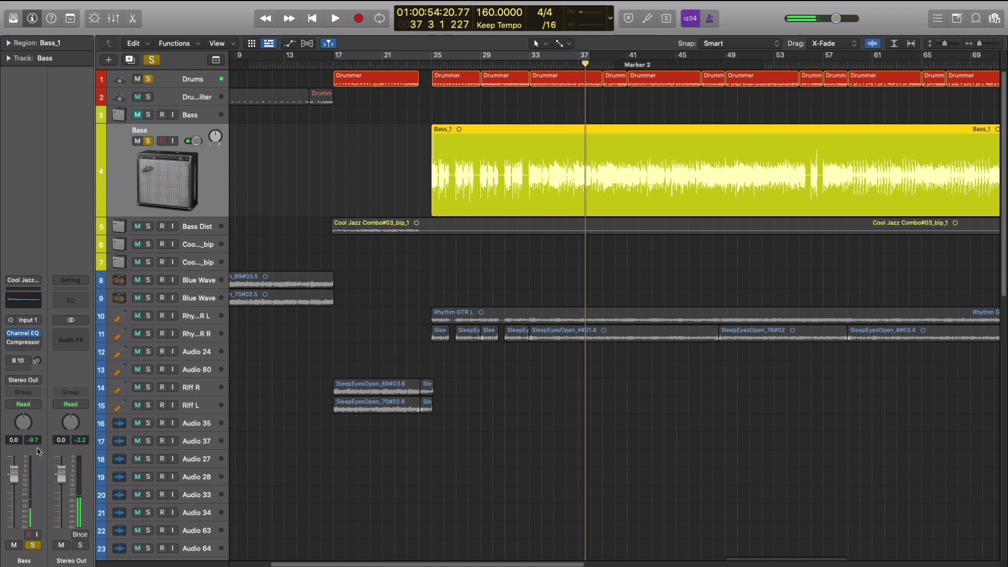
Set the Bass Channel EQ's master output gain to -3.0 dB, keeping the 88 Hz boost.
mouse_move(25, 336)
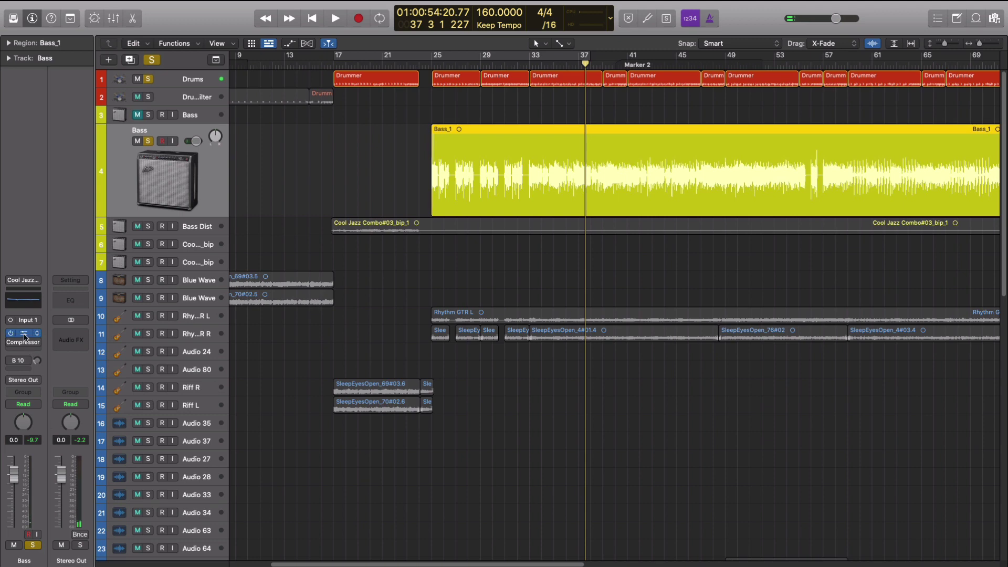
click(25, 337)
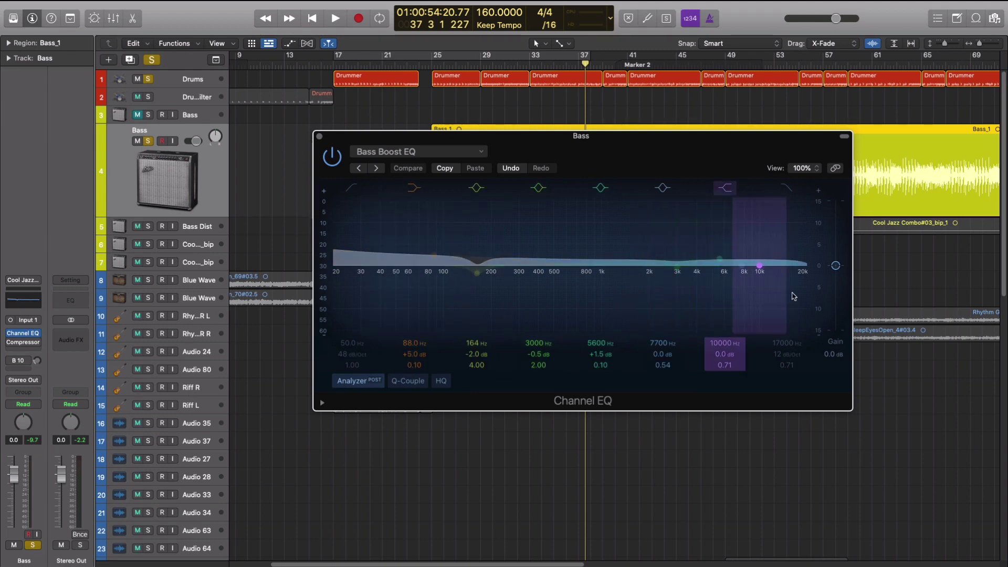
drag(837, 268, 839, 281)
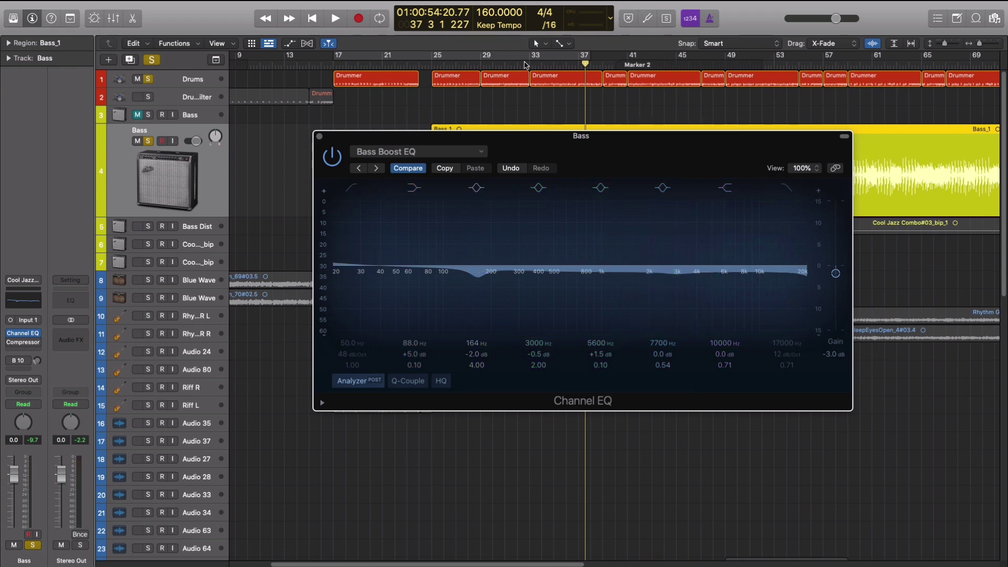
Play the bass from bar 33 to confirm a -12.3 peak, then close the Channel EQ window.
click(525, 65)
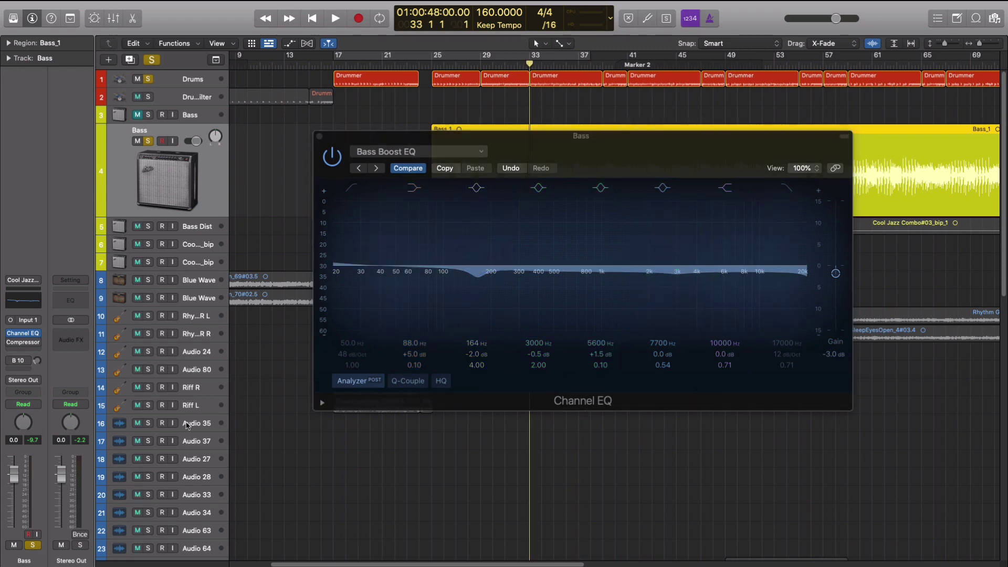
key(space)
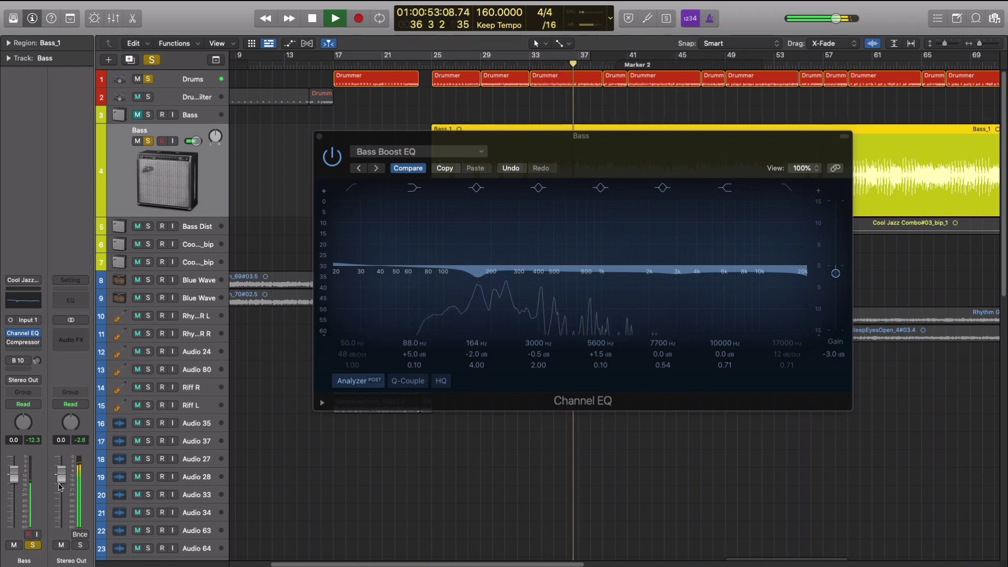
key(space)
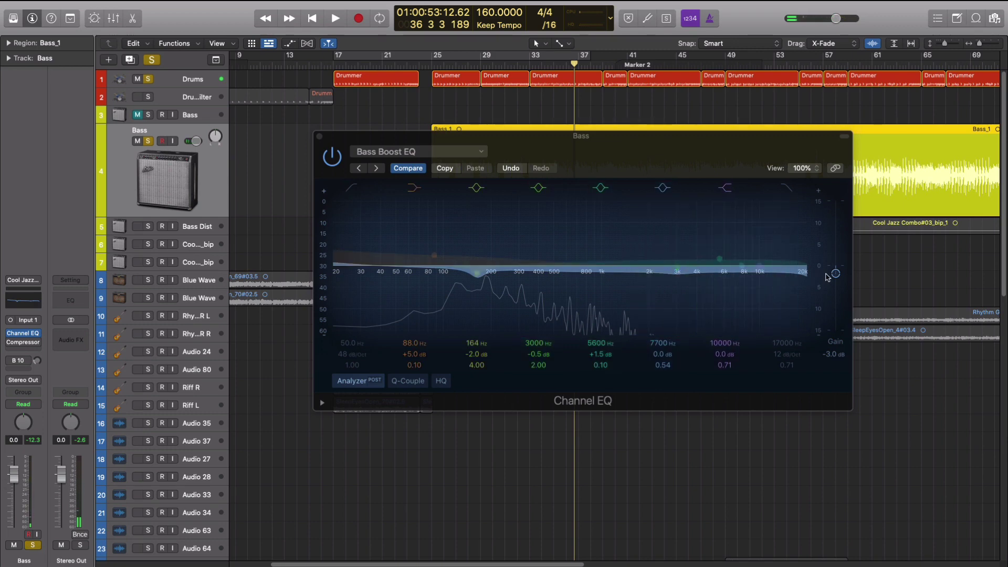
click(319, 136)
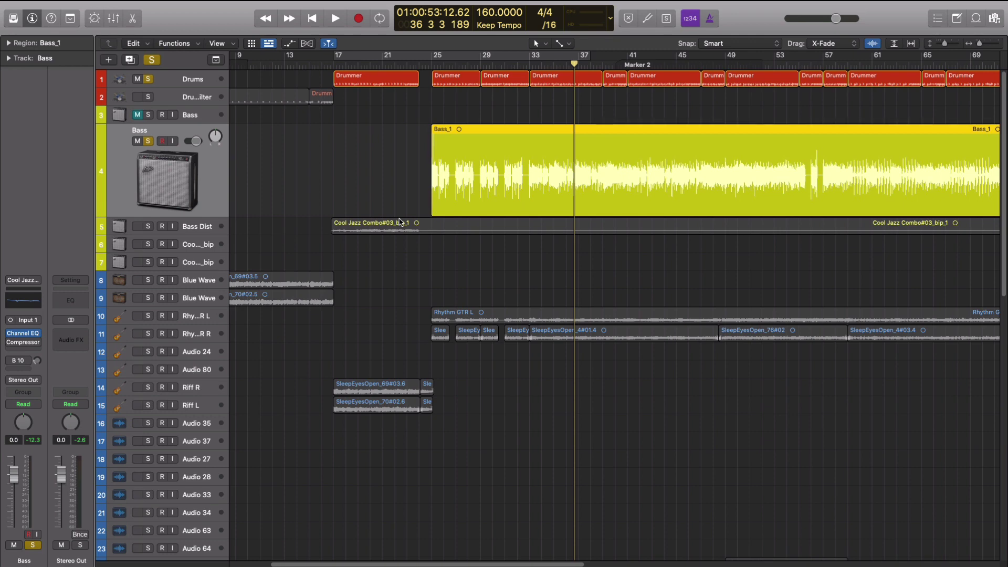
Insert a Compressor after the Channel EQ, audition it, and open its FET Bass settings.
click(23, 351)
click(45, 359)
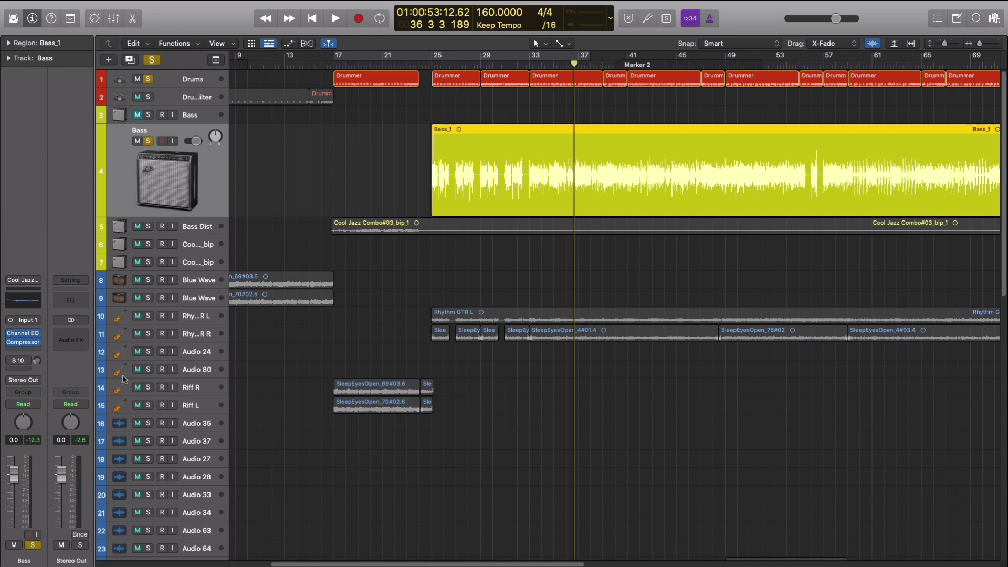
key(space)
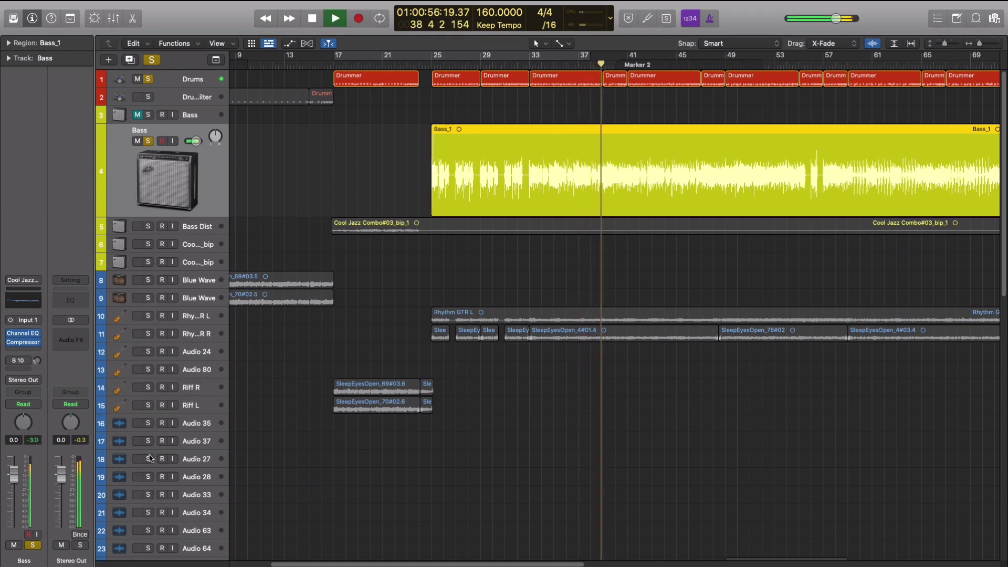
key(space)
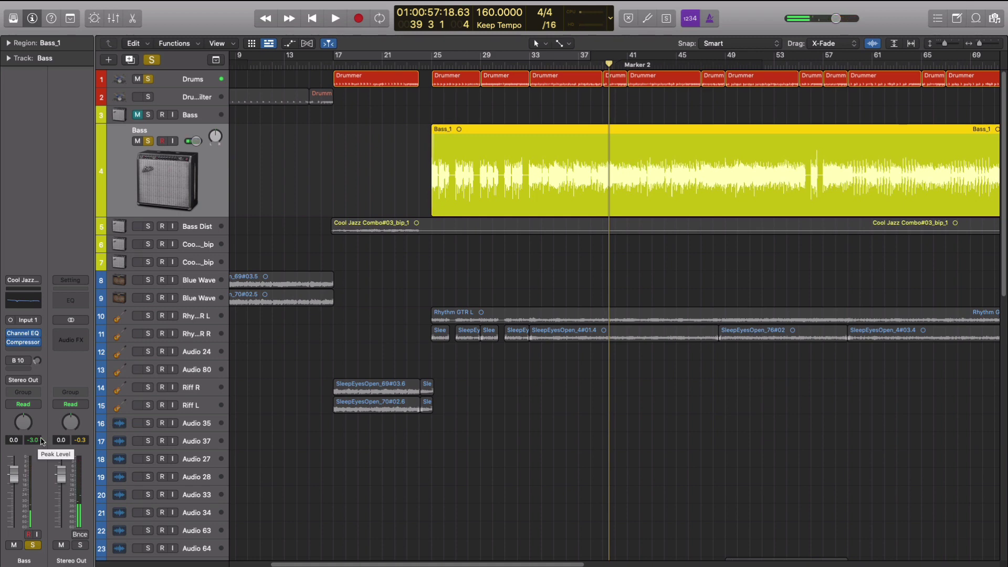
click(25, 346)
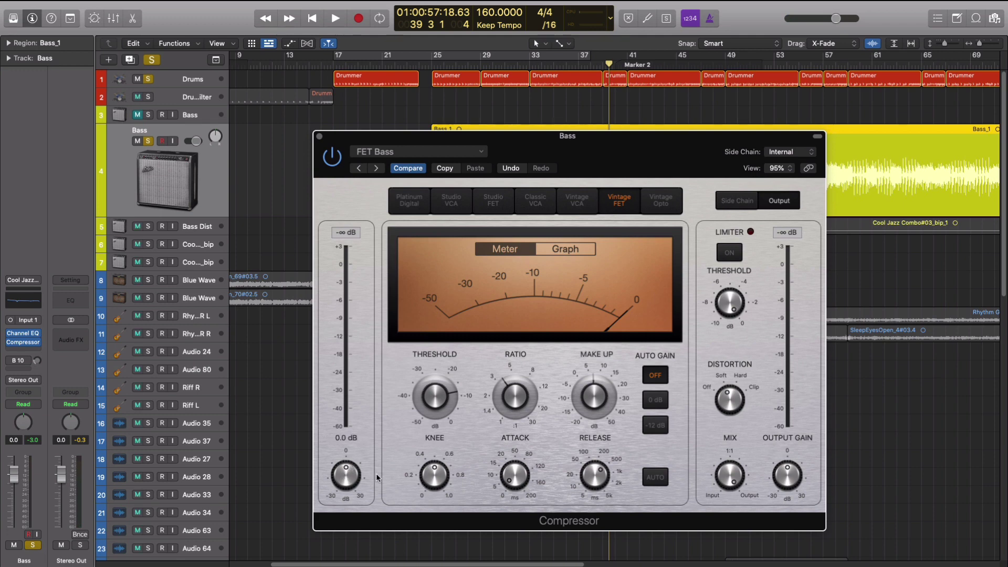
Raise the compressor input gain, lower output gain to -3.5 dB, then return input to 0 dB.
mouse_move(406, 472)
mouse_move(352, 486)
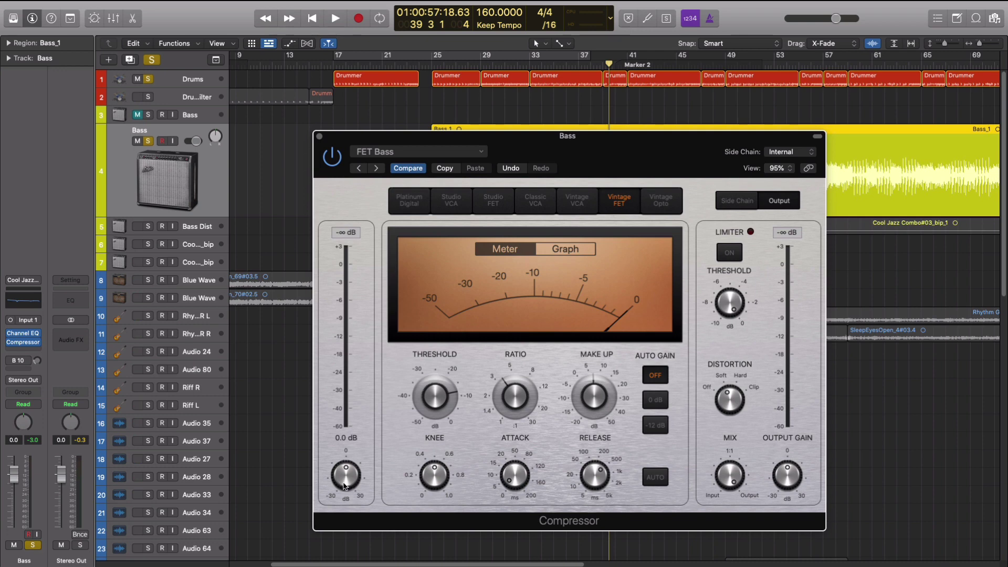
drag(342, 485, 341, 465)
mouse_move(788, 475)
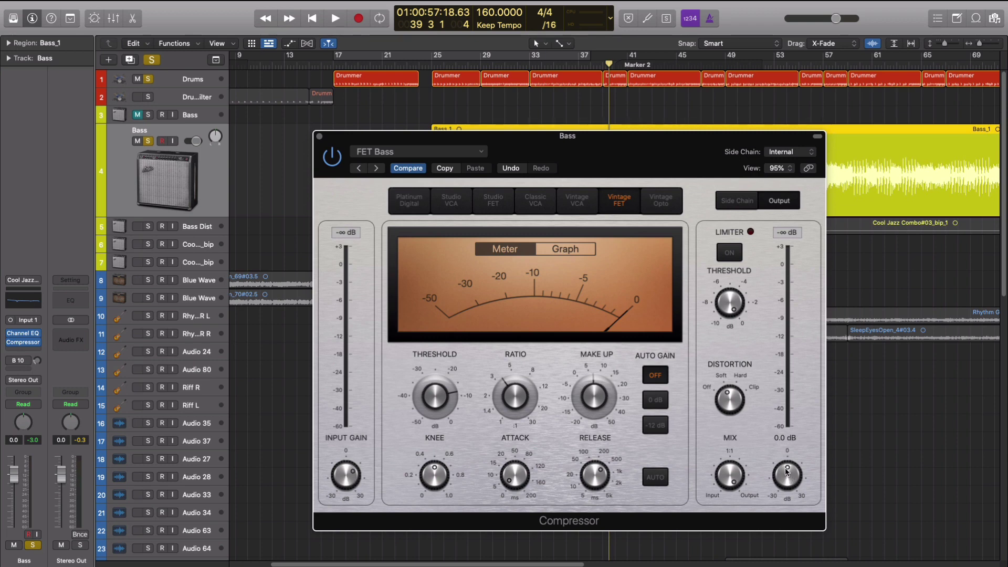
drag(788, 471, 787, 476)
drag(351, 474, 351, 479)
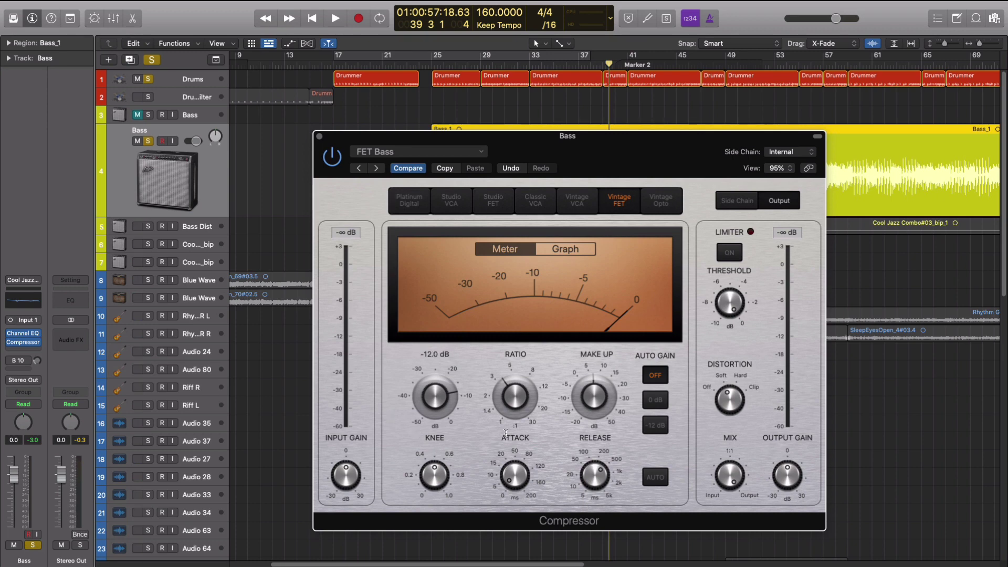
Audition the compressed bass, then Option-click Output Gain back to 0.0 dB.
key(space)
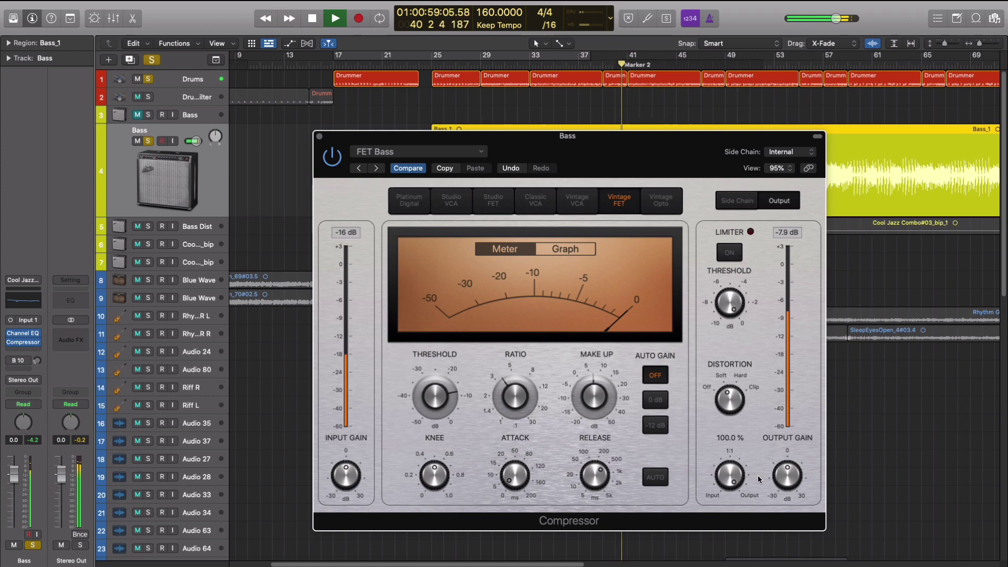
mouse_move(782, 476)
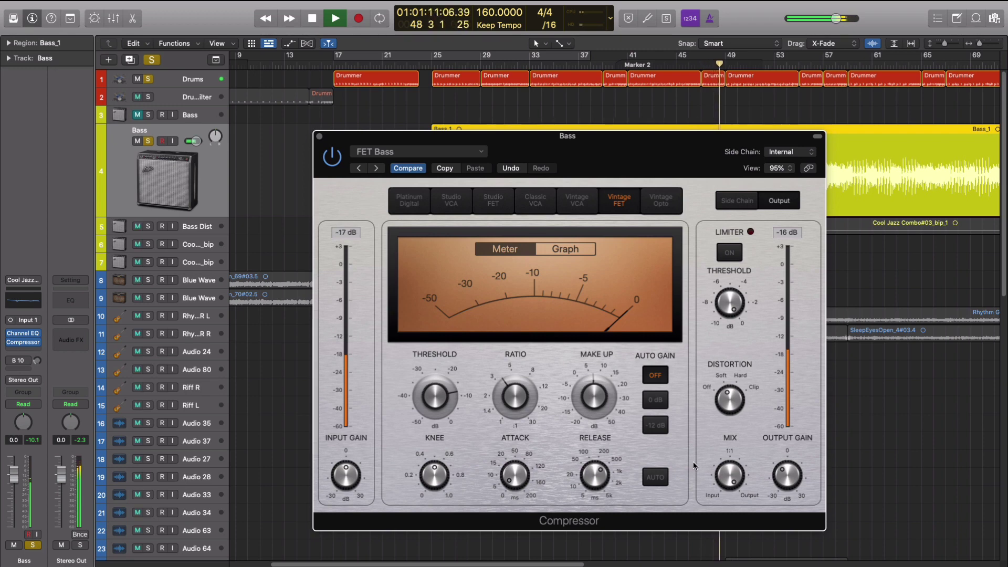
key(space)
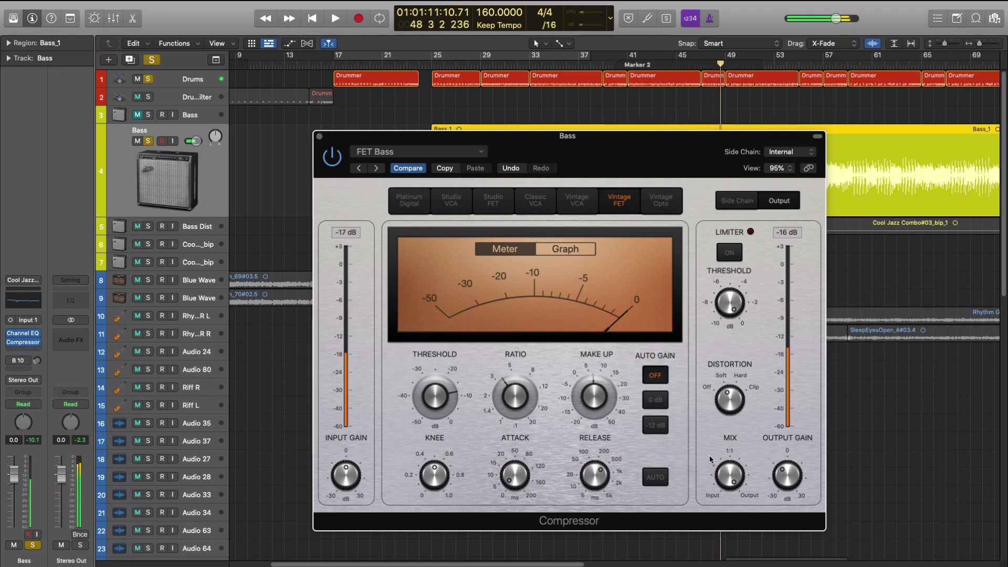
alt+click(788, 479)
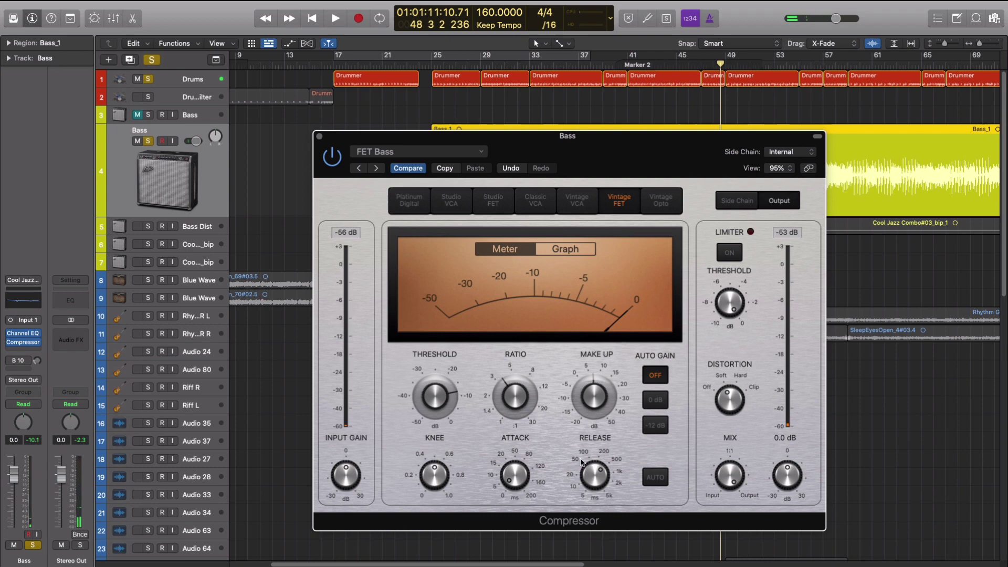
mouse_move(343, 462)
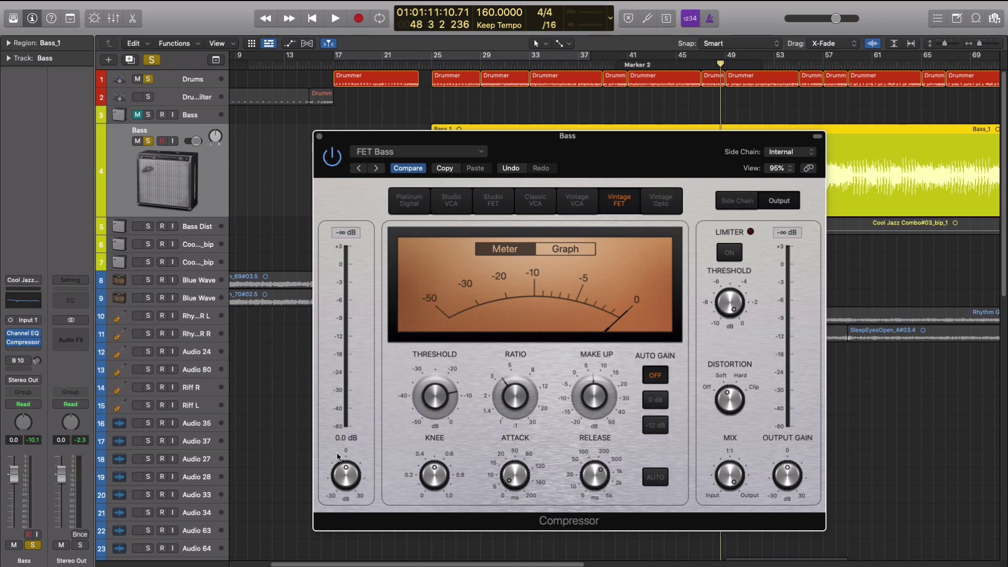
During playback, raise compressor input gain to +6 dB and drop output gain to -3.5 dB.
key(space)
drag(346, 474, 535, 406)
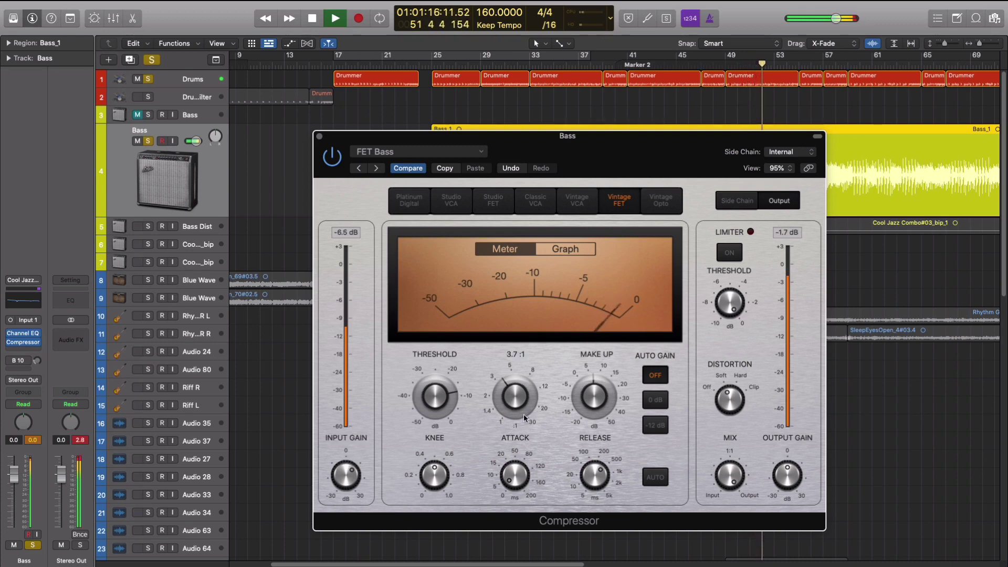
drag(785, 469, 780, 485)
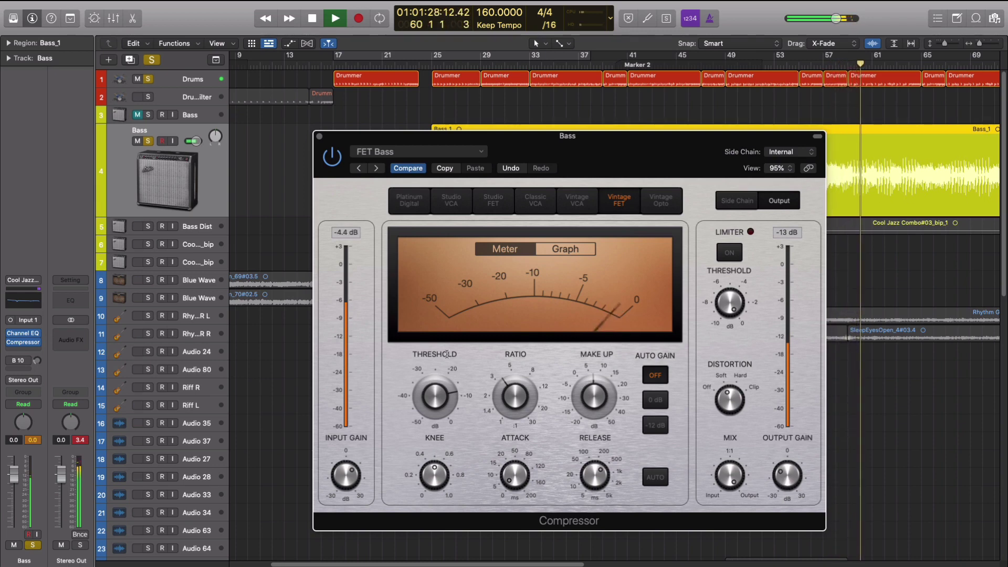
mouse_move(447, 357)
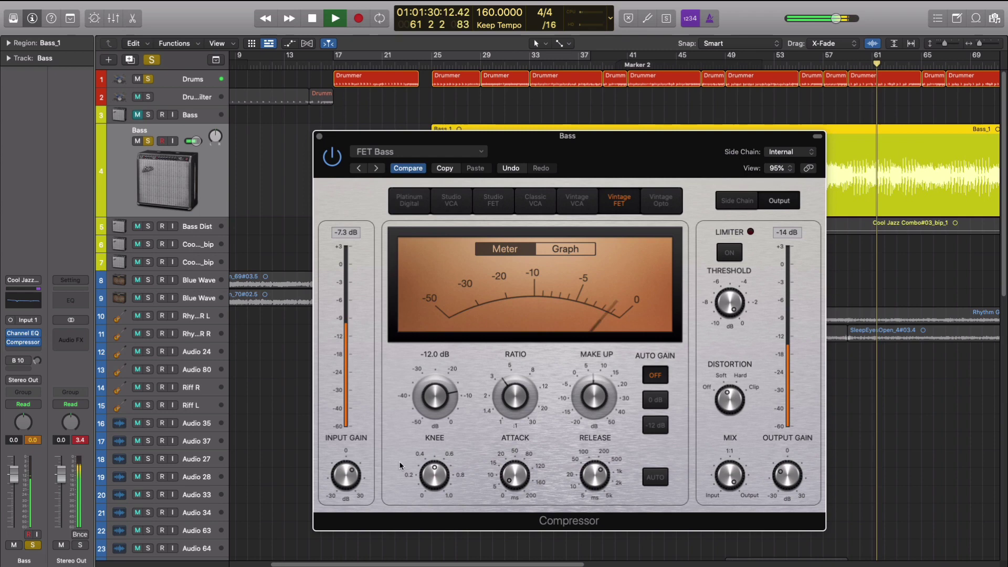
mouse_move(365, 475)
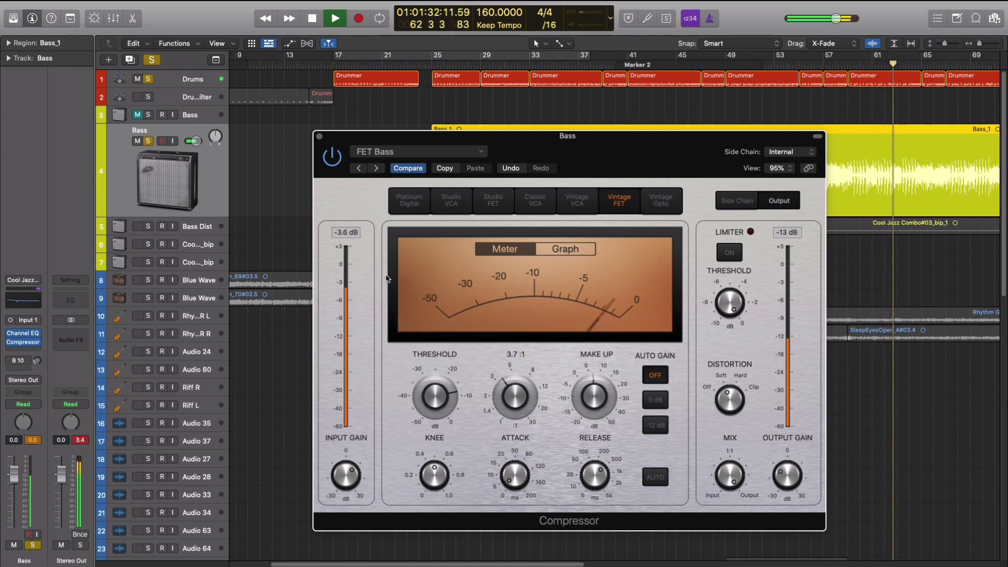
key(space)
mouse_move(594, 407)
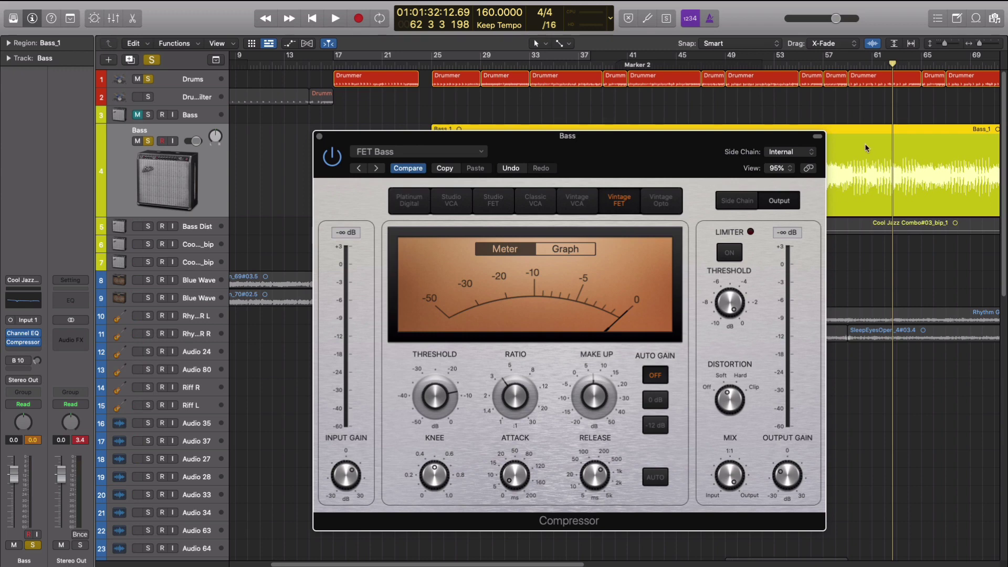
Close the Bass Compressor window, returning to the arrangement at bar 62.
click(319, 136)
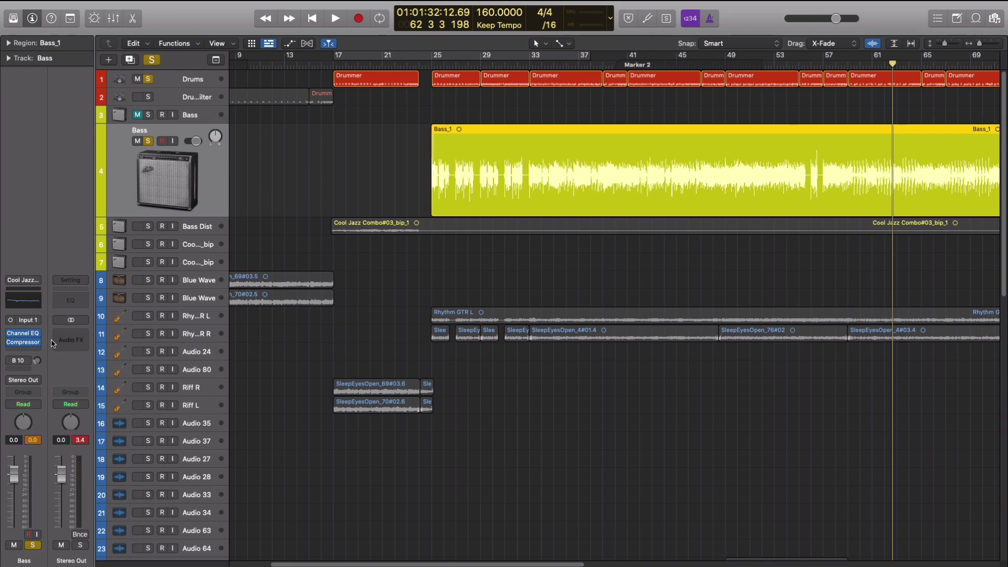
mouse_move(19, 348)
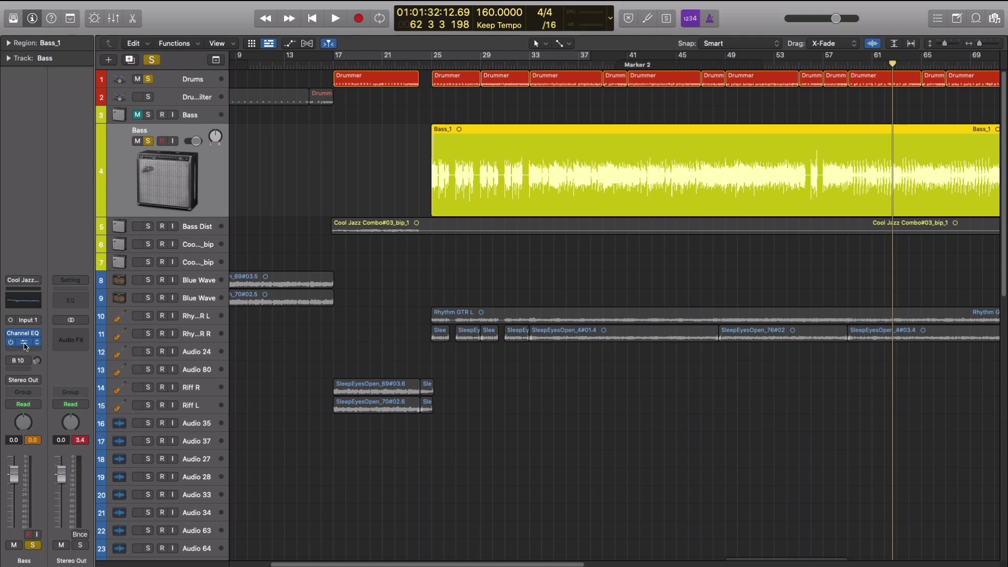